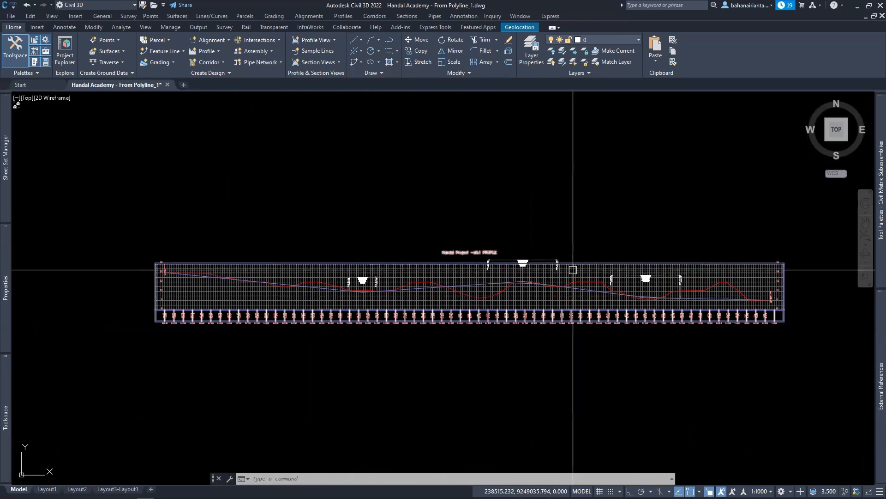
Step: Examine the labels of the sag vertical curve near station 0+428 and the profile's course on either side
scroll(344, 300, "up", 8)
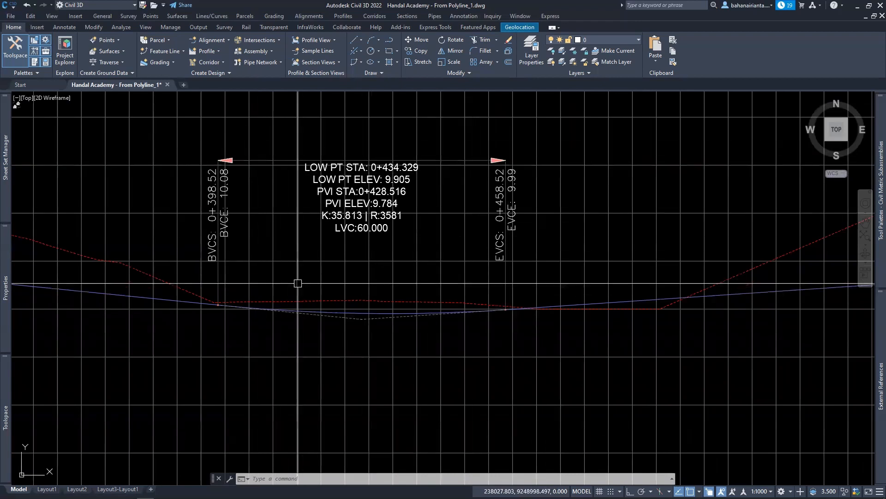
scroll(448, 203, "down", 4)
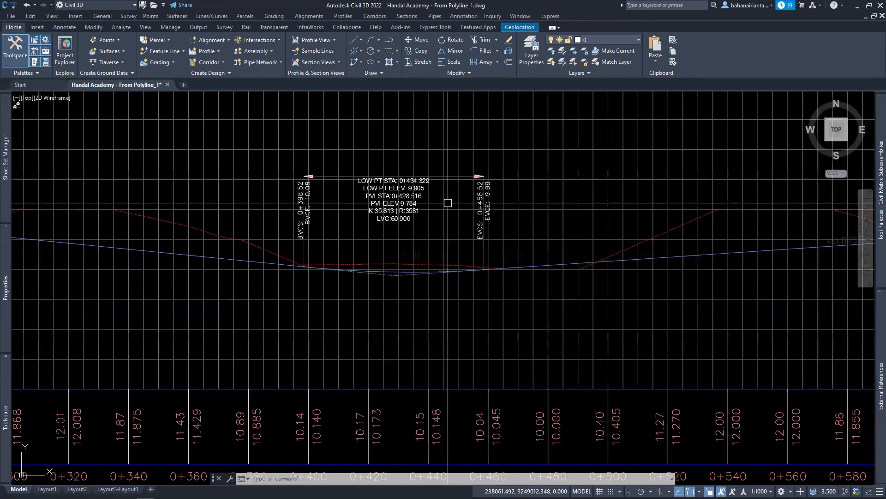
scroll(366, 230, "down", 2)
mouse_move(836, 236)
middle_mouse_down()
mouse_move(434, 288)
mouse_move(676, 294)
middle_mouse_up()
scroll(422, 279, "up", 2)
scroll(375, 297, "down", 4)
scroll(369, 313, "up", 4)
middle_click_drag(372, 313, 498, 303)
scroll(498, 303, "down", 2)
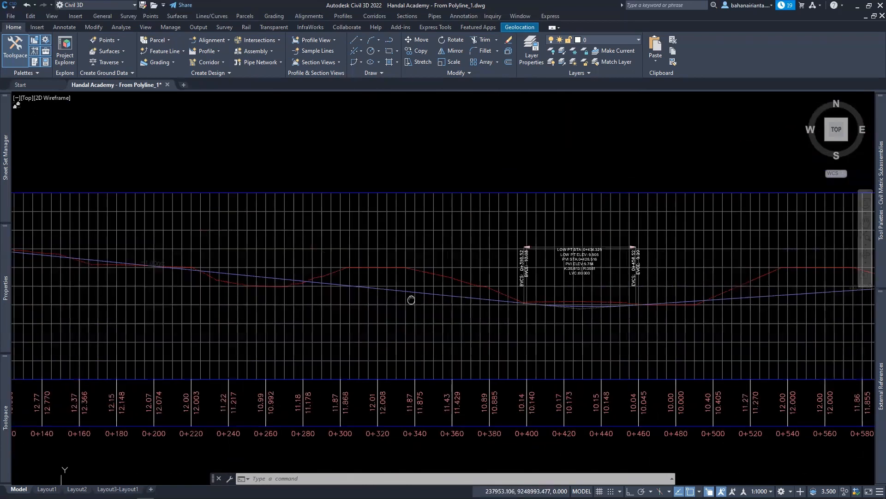
scroll(345, 290, "up", 4)
middle_click_drag(615, 292, 302, 285)
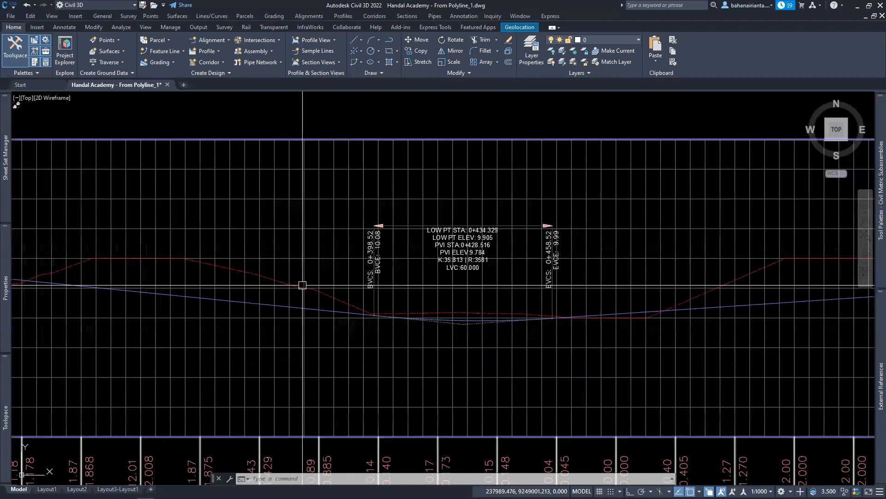
key("Escape")
key("Escape")
scroll(436, 323, "up", 2)
scroll(435, 324, "up", 3)
scroll(457, 321, "down", 3)
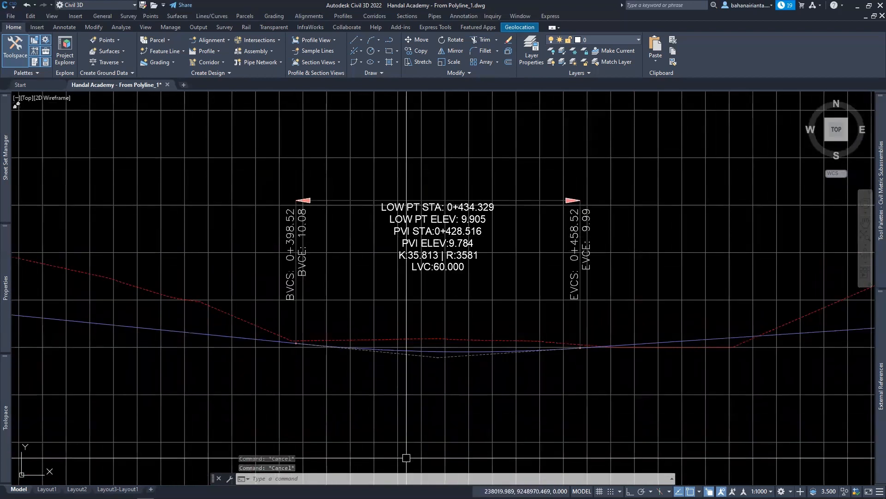
scroll(452, 266, "up", 2)
scroll(452, 266, "up", 2)
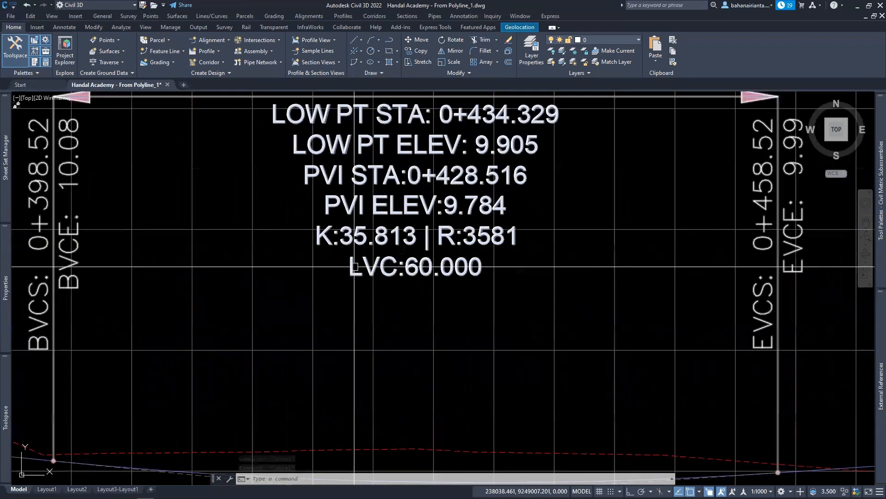
scroll(415, 258, "down", 6)
scroll(467, 237, "up", 5)
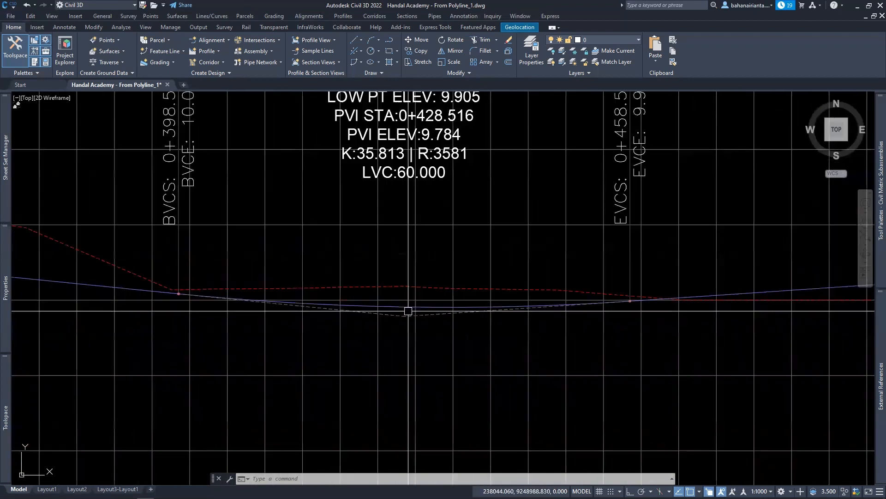
scroll(408, 311, "up", 3)
left_click(393, 304)
scroll(402, 290, "down", 4)
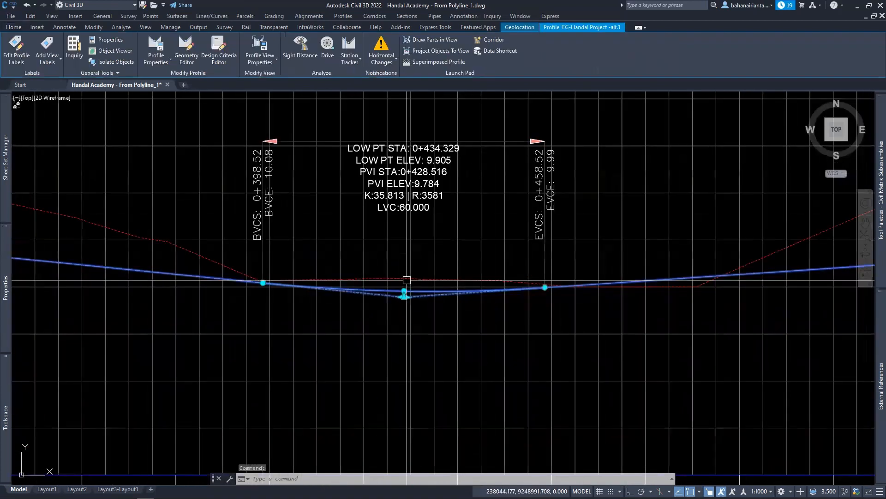
scroll(397, 283, "down", 2)
left_click(189, 55)
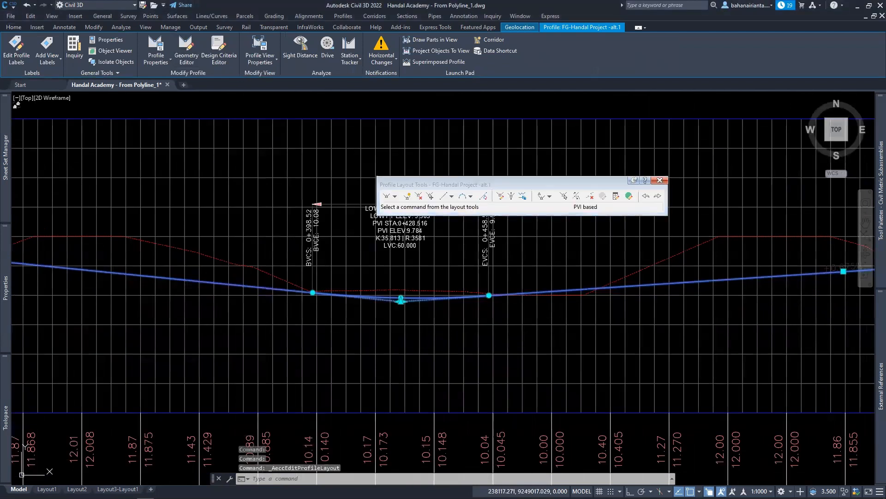
left_click(660, 180)
key("Escape")
right_click(461, 242)
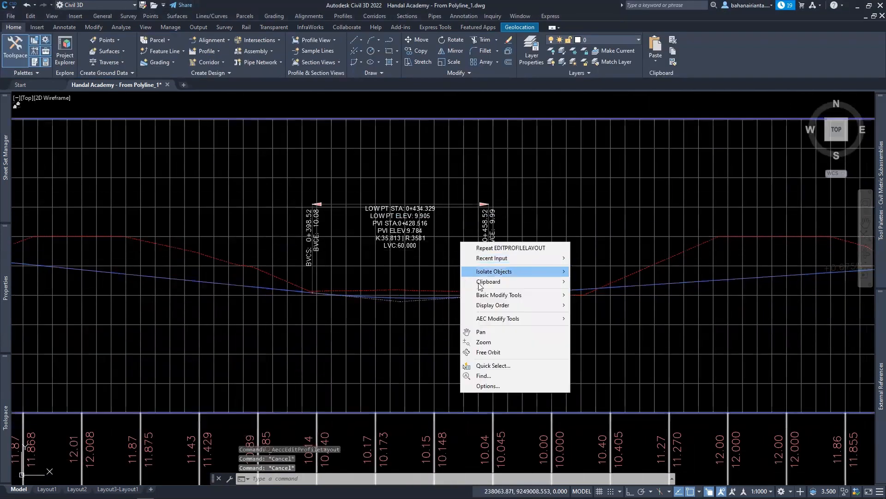
key("Escape")
key("Escape")
Step: Open the geometry editing tools for the FG-Handal Project -alt.1 profile and place them above the profile view
scroll(398, 298, "up", 6)
left_click(401, 297)
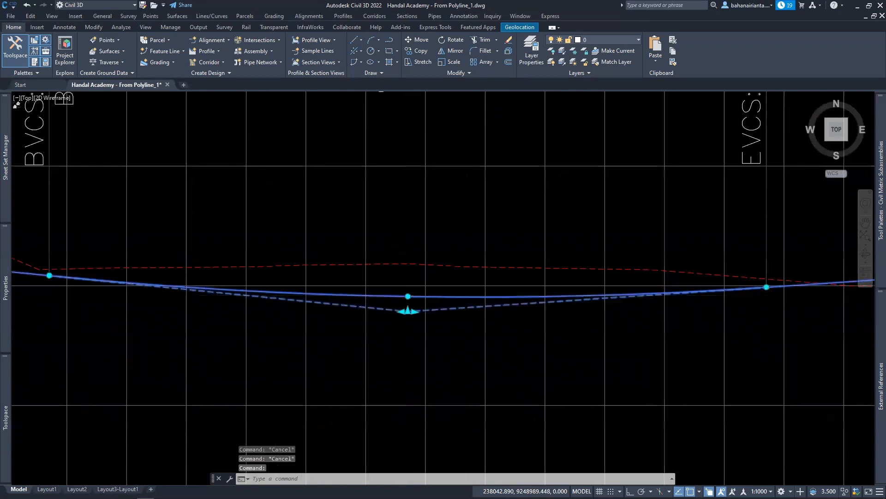
scroll(450, 213, "down", 6)
scroll(494, 356, "down", 5)
right_click(429, 408)
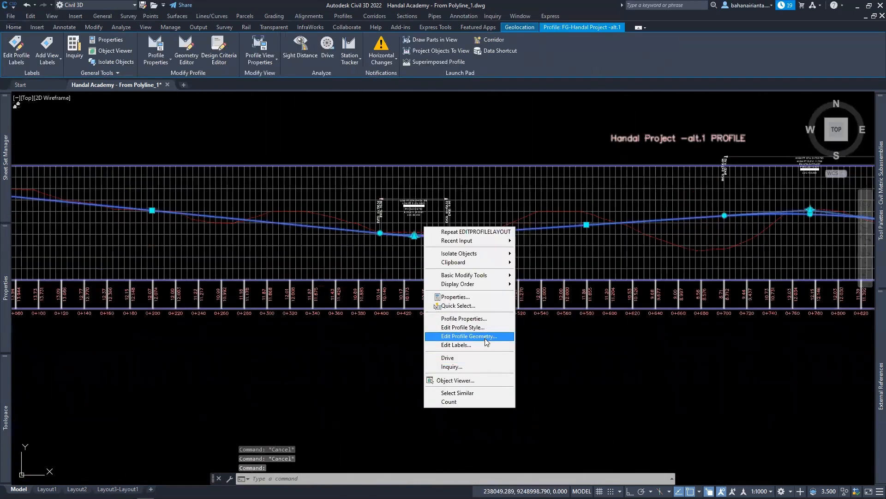
left_click(485, 338)
left_click_drag(525, 184, 534, 137)
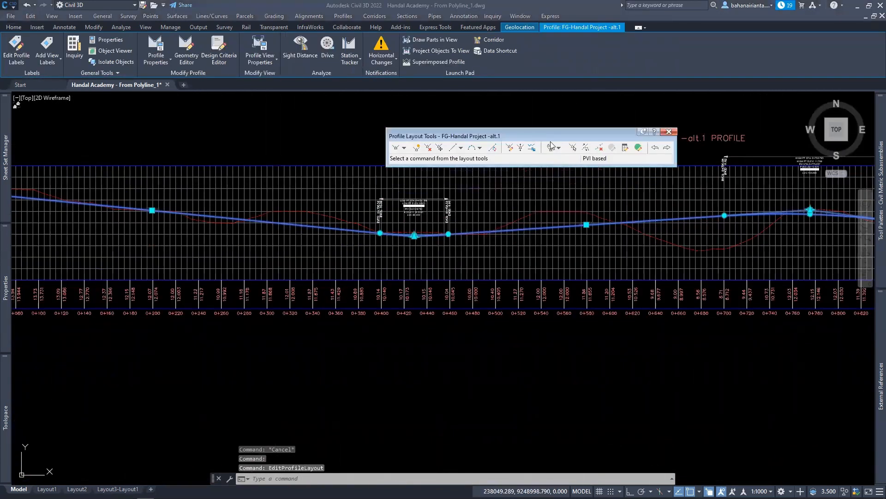
Step: Show the layout parameters of the sag curve's PVI near station 0+428
left_click(625, 147)
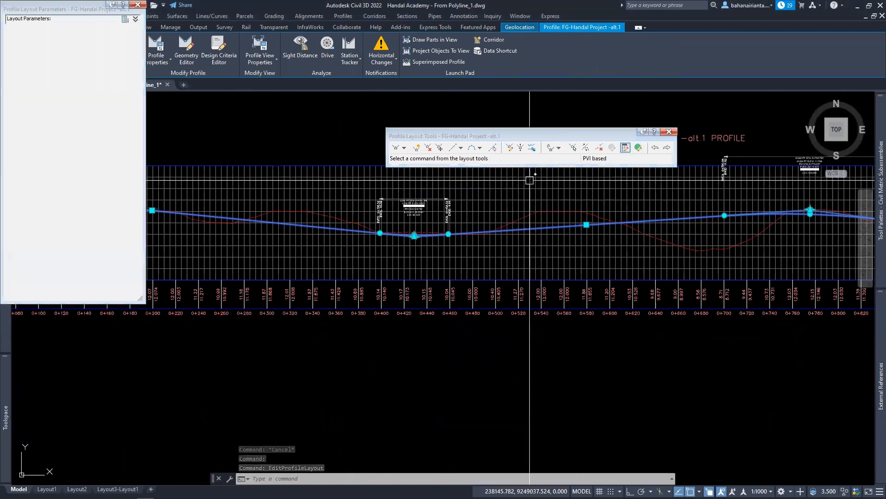
left_click(571, 148)
scroll(421, 234, "up", 2)
scroll(422, 234, "up", 6)
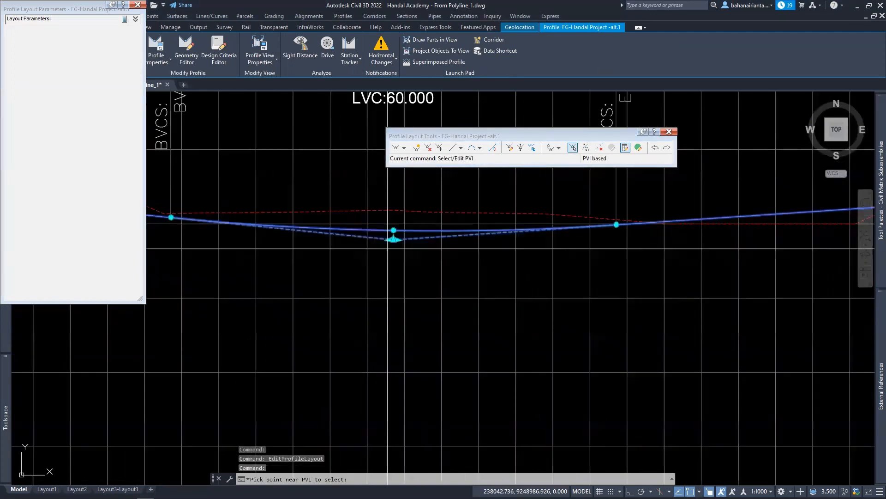
left_click(418, 235)
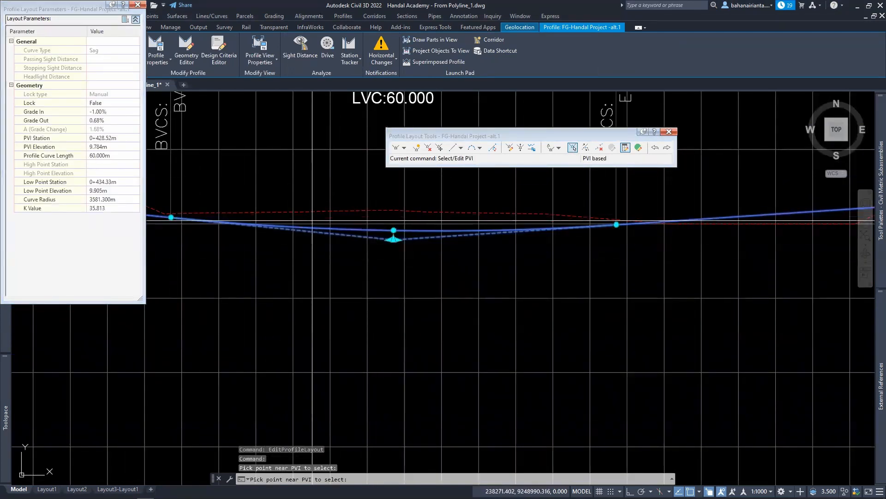
Step: Set the profile curve length of the selected sag PVI to 75 m and end the PVI editing
scroll(370, 228, "down", 4)
scroll(370, 228, "down", 2)
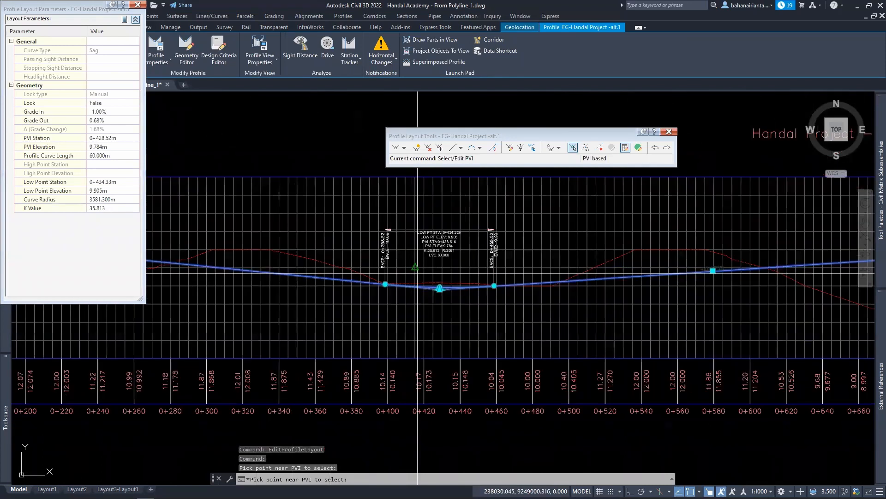
mouse_move(417, 272)
middle_mouse_down()
mouse_move(401, 307)
mouse_move(406, 334)
mouse_move(400, 307)
mouse_move(410, 323)
middle_mouse_up()
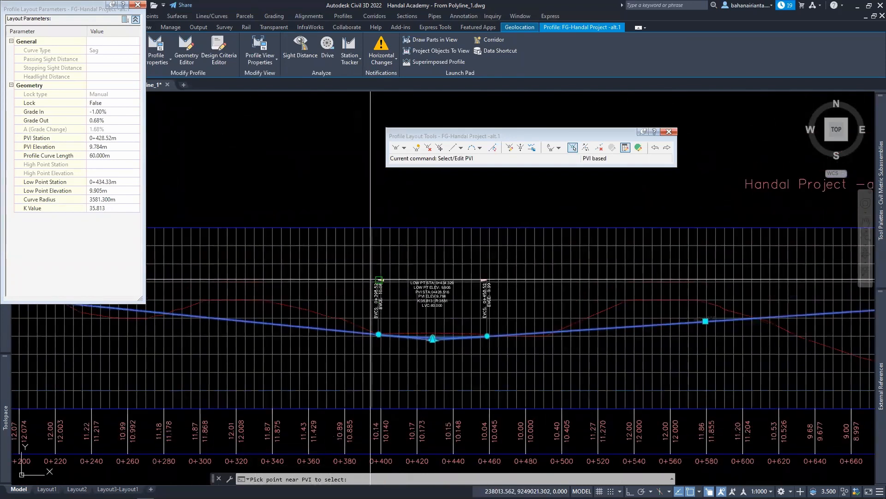
left_click(100, 156)
left_click(99, 156)
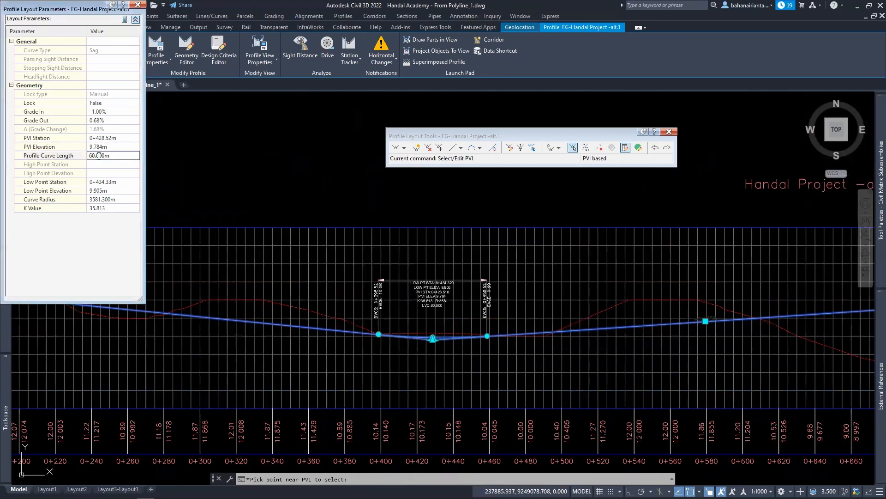
double_click(99, 156)
type("75")
key("Return")
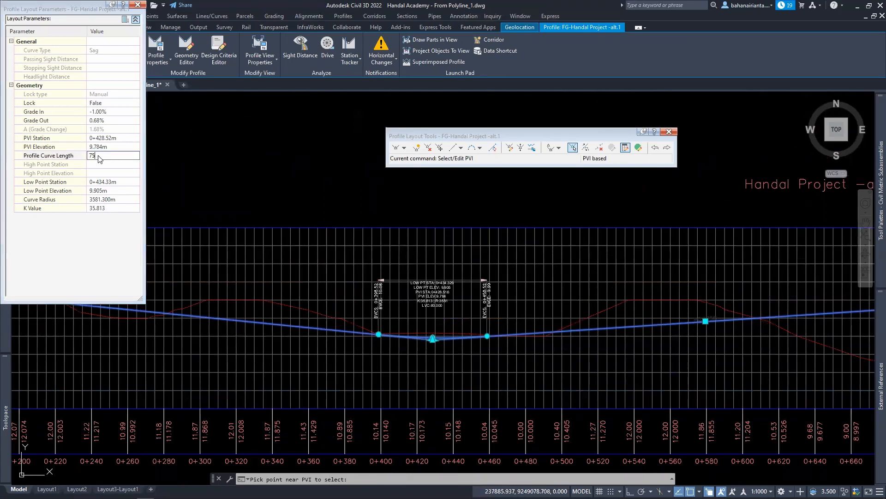
key("Escape")
key("Escape")
key("Escape")
Step: Close the layout parameters window and display the profile entities in a grid view
scroll(457, 290, "up", 3)
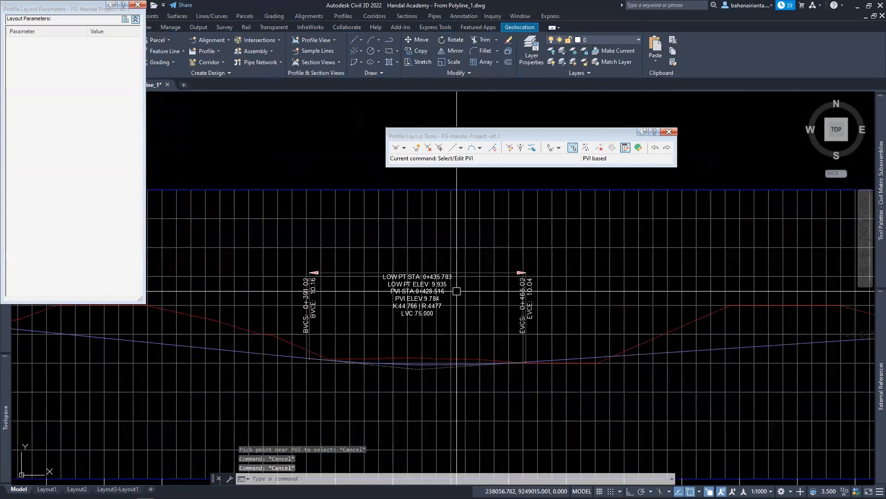
middle_click_drag(457, 291, 462, 309)
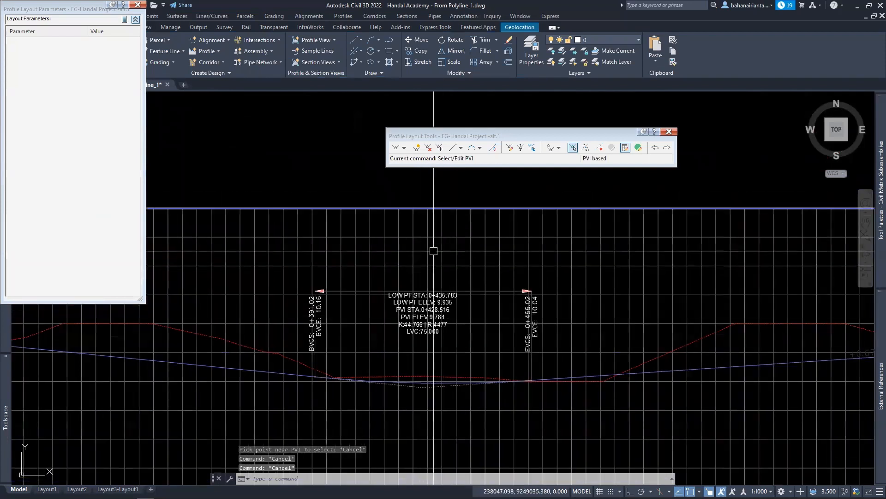
left_click(133, 5)
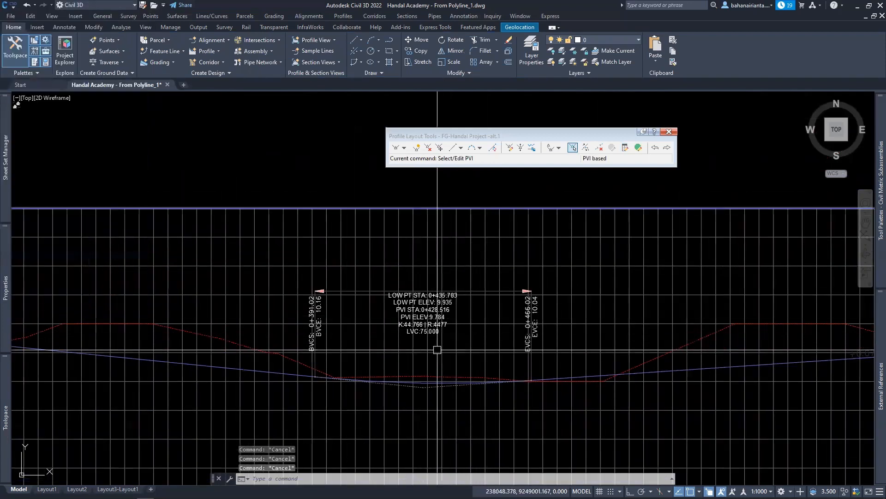
scroll(484, 346, "up", 2)
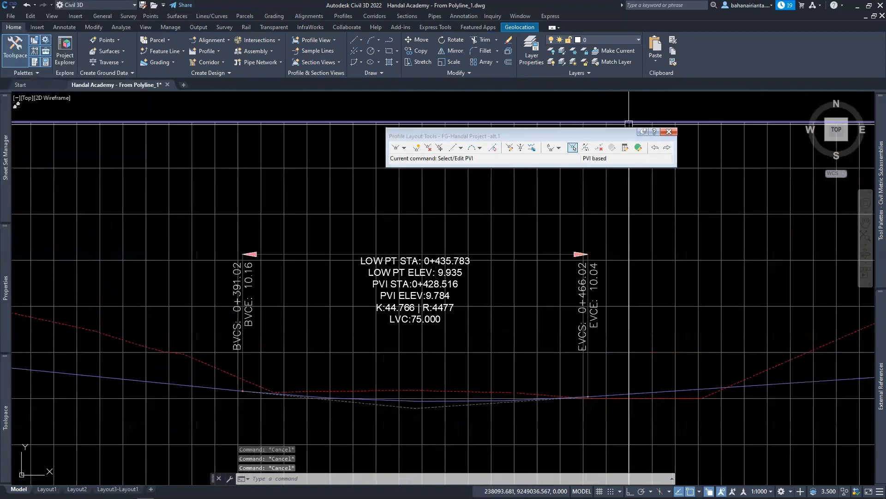
left_click(637, 148)
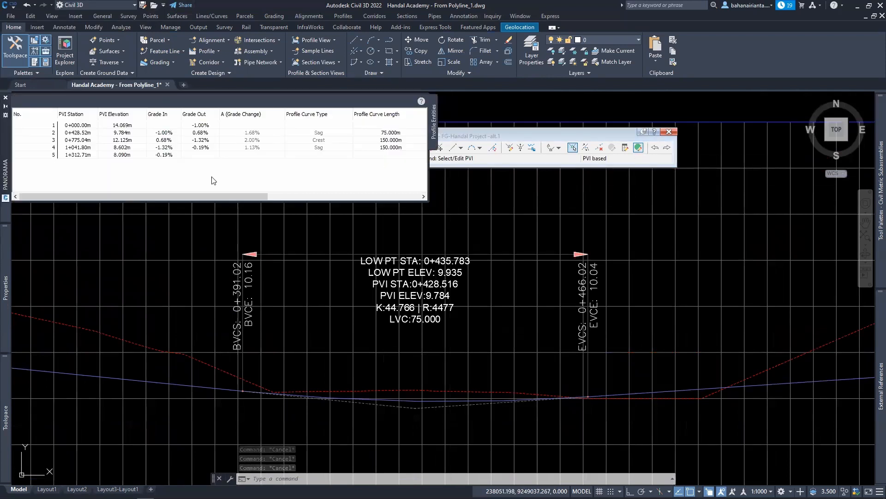
Step: Examine the grades and curves along the profile from its start through the first sag curve, alongside the entities table
scroll(364, 338, "down", 2)
middle_click_drag(364, 338, 474, 336)
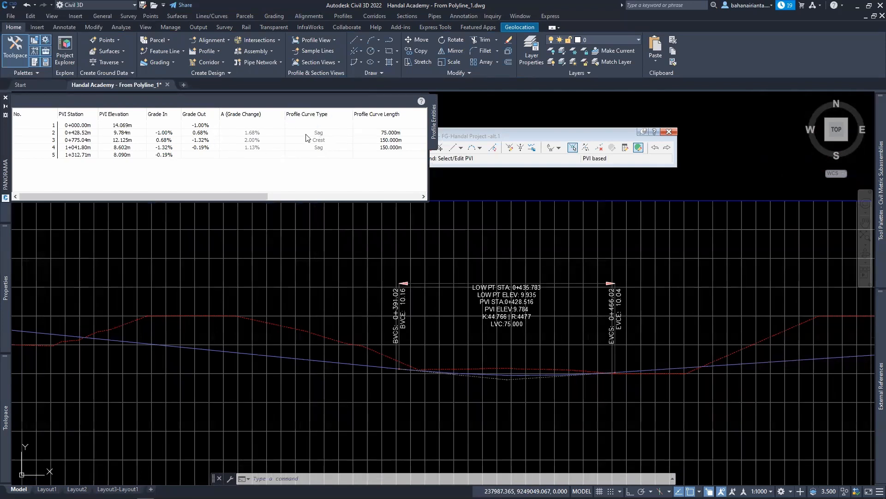
scroll(632, 294, "down", 2)
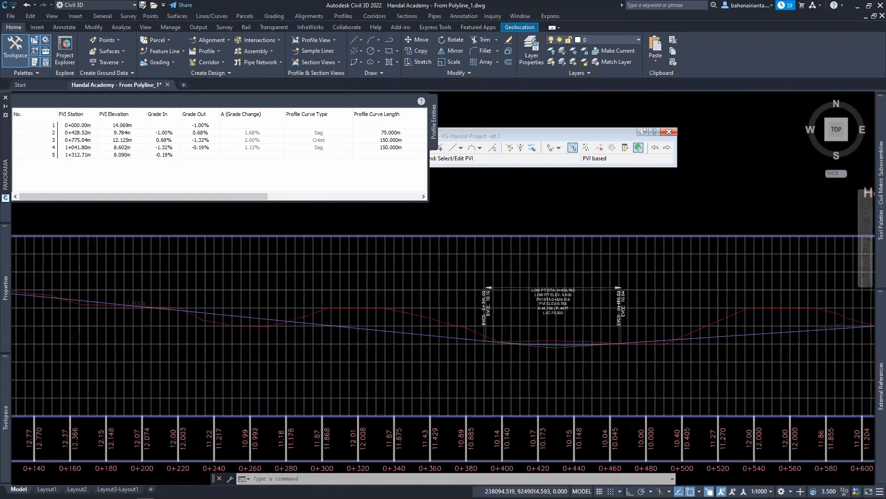
scroll(416, 335, "down", 2)
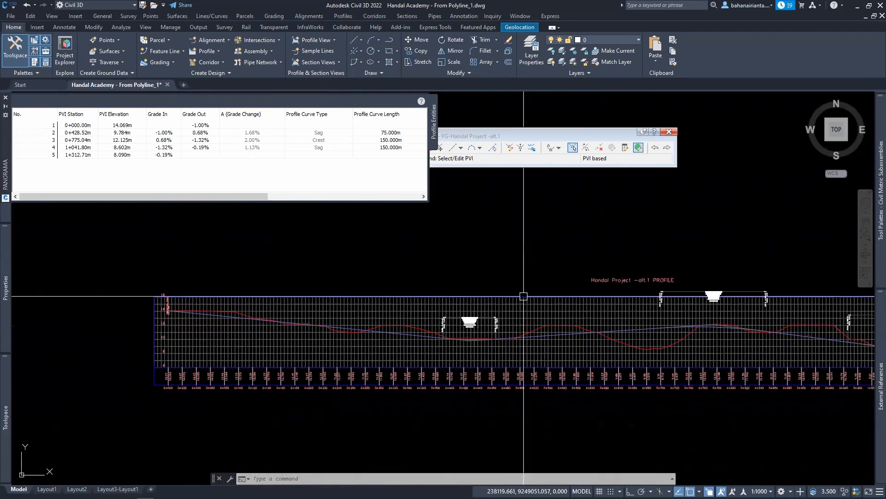
scroll(255, 312, "up", 2)
scroll(308, 322, "up", 7)
scroll(443, 325, "down", 7)
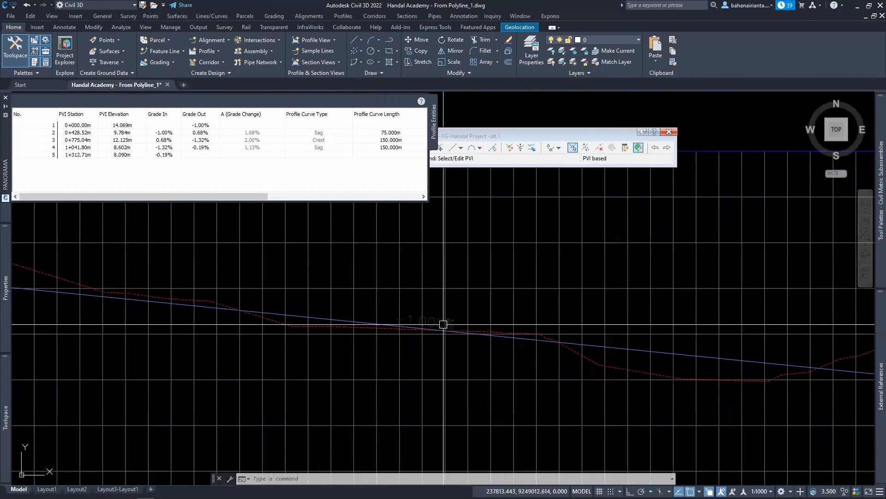
middle_click_drag(513, 333, 343, 334)
middle_click_drag(451, 338, 421, 352)
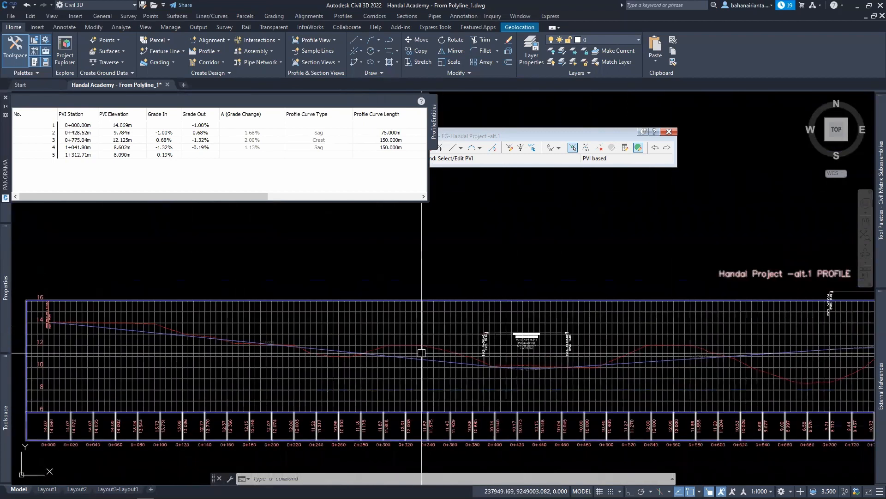
Step: Try an outgoing grade of -0.75% at the first PVI in the entities table, and set it back to -1%
double_click(206, 126)
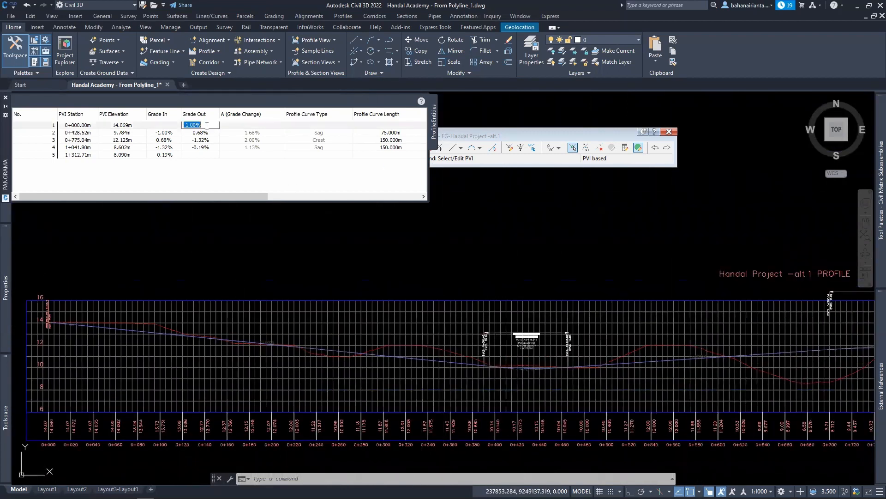
type("-0.75")
key("Return")
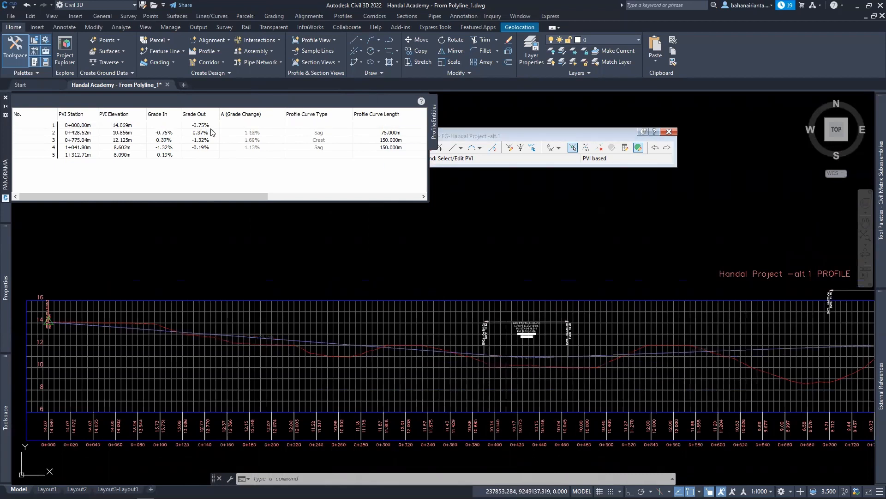
double_click(206, 126)
type("-1")
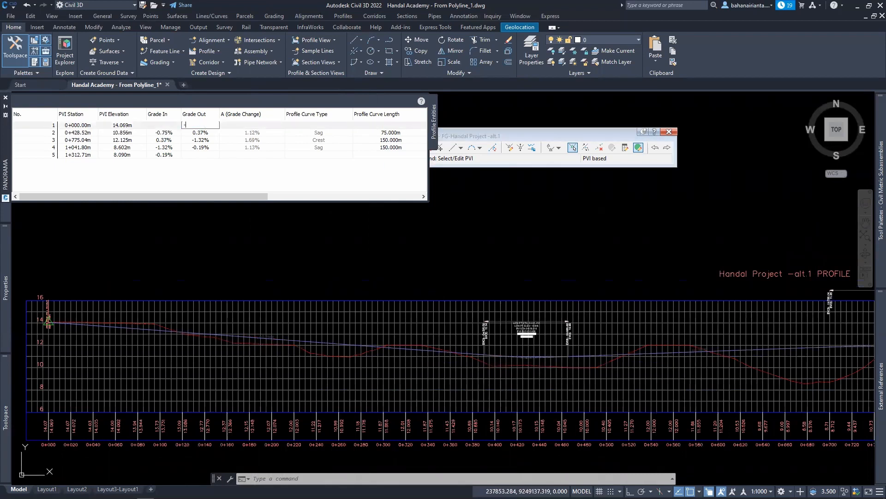
key("Return")
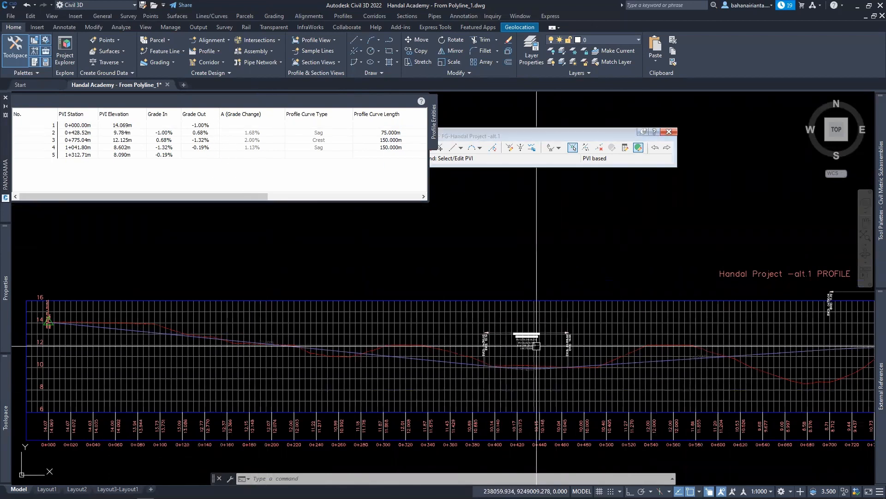
Step: Try an incoming grade of 5% at the second PVI in the entities table, and set it back to -1%
double_click(166, 132)
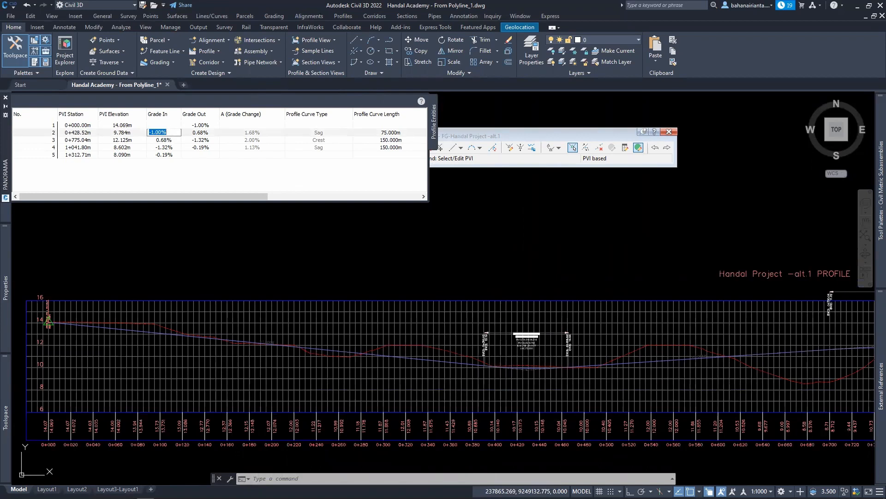
type("5")
key("Return")
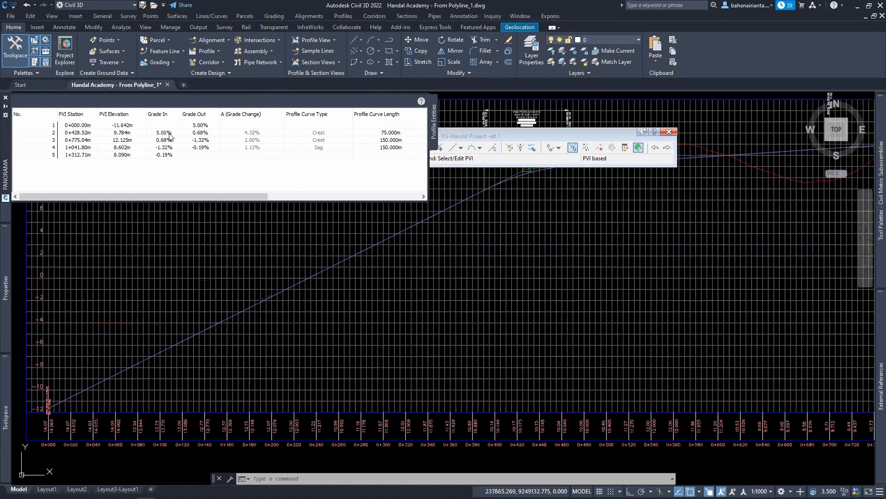
double_click(165, 133)
type("-1")
key("Return")
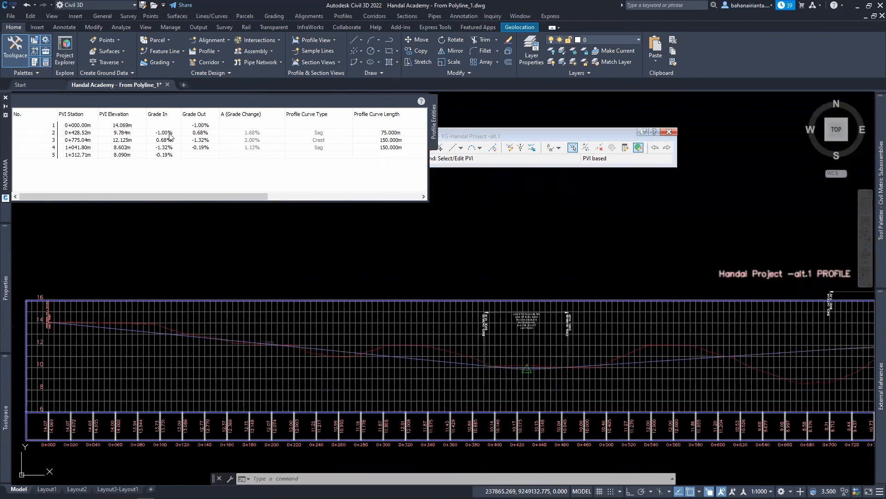
Step: Try an outgoing grade of 1% at the second PVI in the entities table, and set it to 0.5% instead
mouse_move(613, 342)
middle_mouse_down()
mouse_move(409, 355)
mouse_move(219, 342)
middle_mouse_up()
mouse_move(611, 372)
middle_mouse_down()
mouse_move(298, 359)
mouse_move(368, 372)
middle_mouse_up()
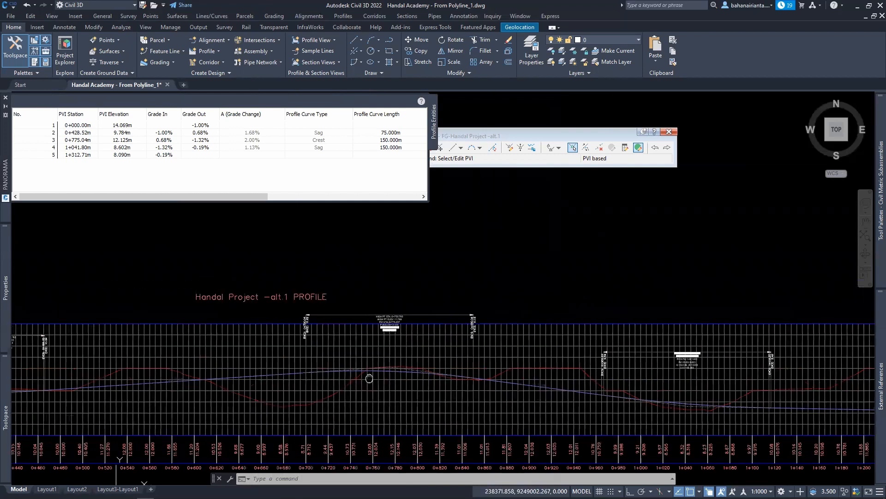
double_click(196, 132)
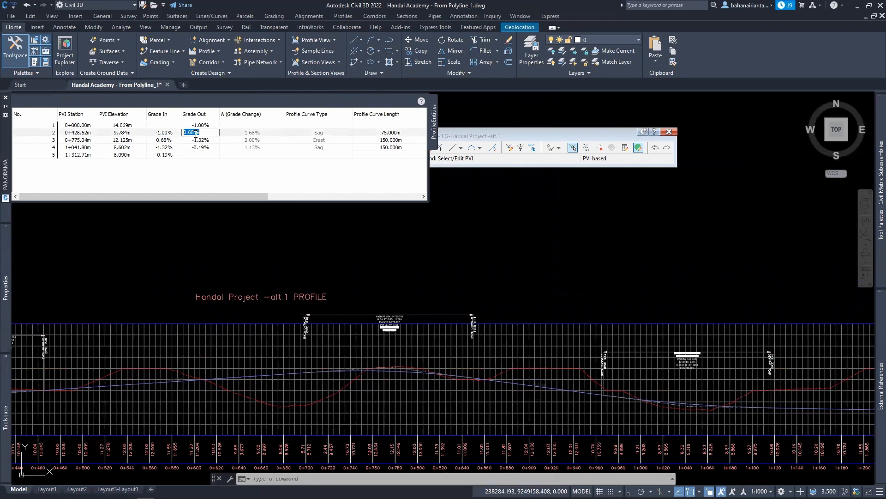
type("1")
key("Return")
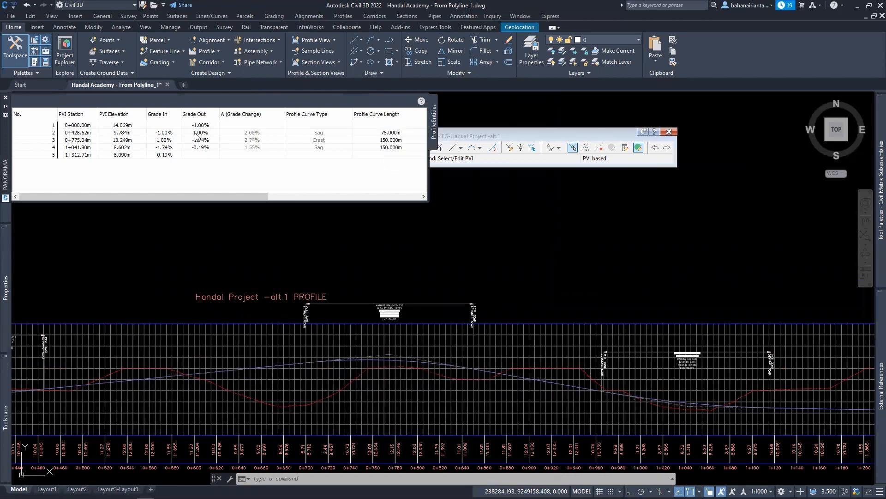
double_click(197, 133)
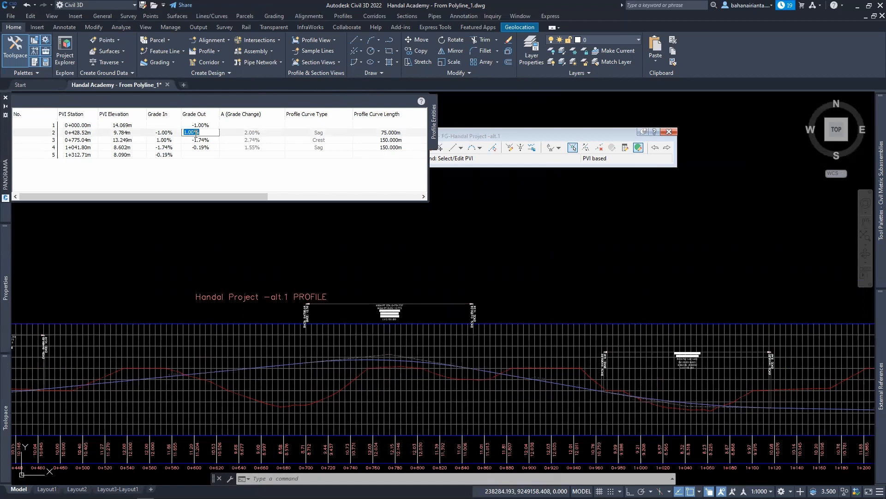
type("0.5")
key("Return")
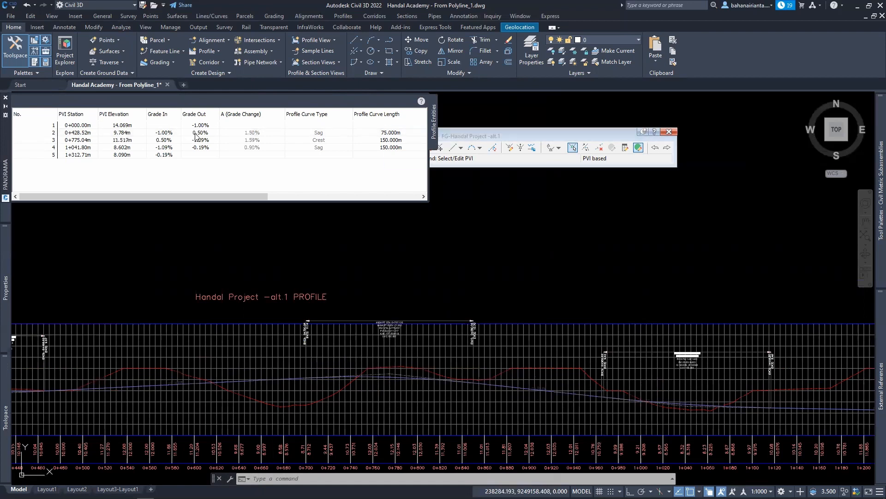
Step: Set the profile curve length of the crest at the third PVI to 100 m in the entities table
scroll(366, 261, "down", 3)
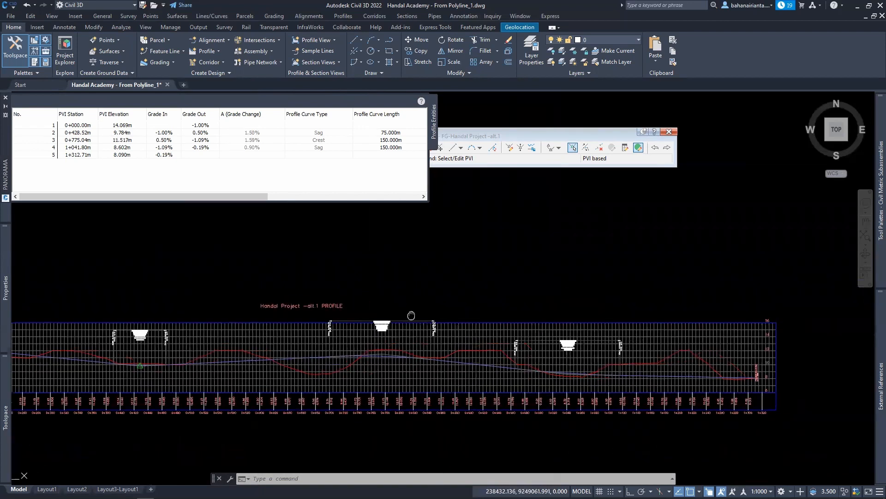
scroll(408, 386, "up", 2)
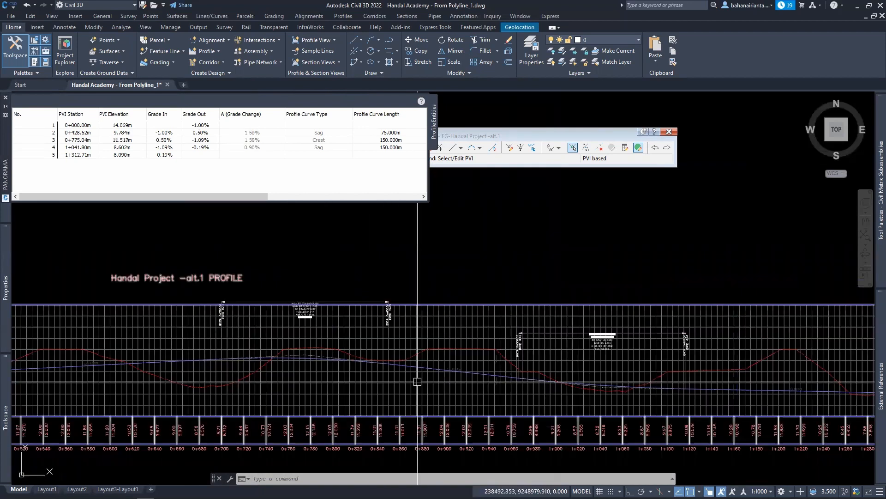
middle_click_drag(541, 399, 347, 391)
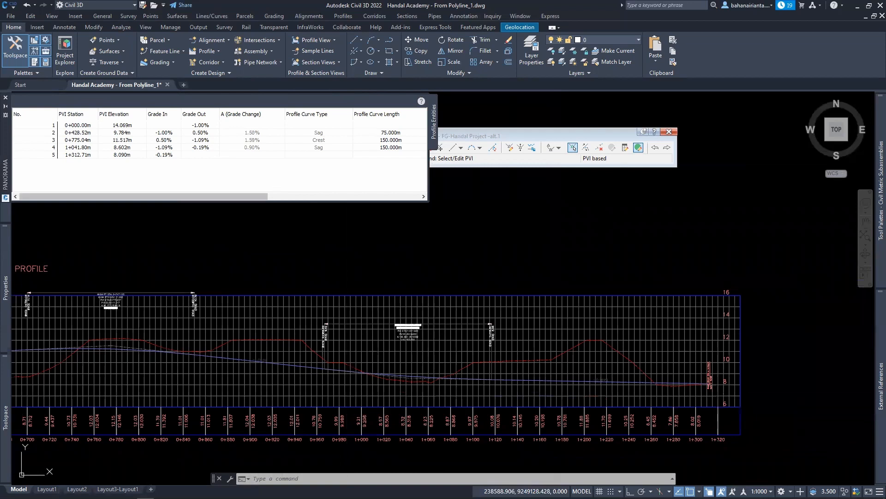
left_click_drag(258, 196, 293, 196)
double_click(331, 140)
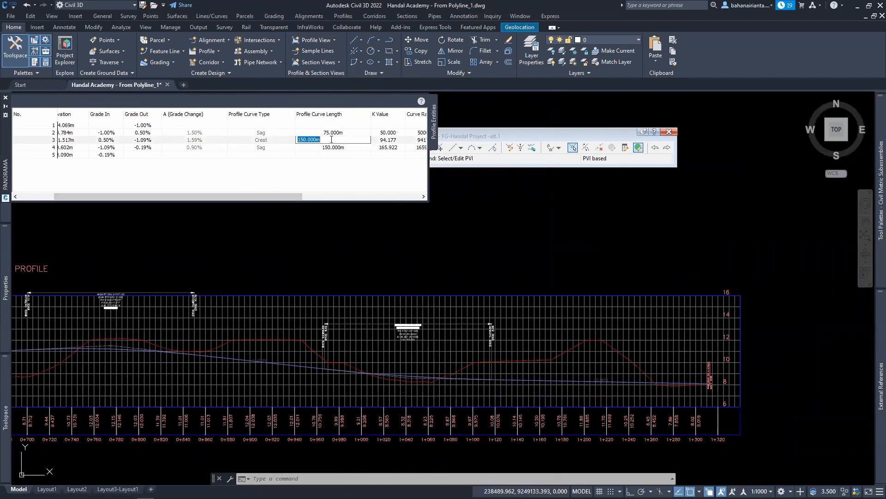
type("100")
key("Return")
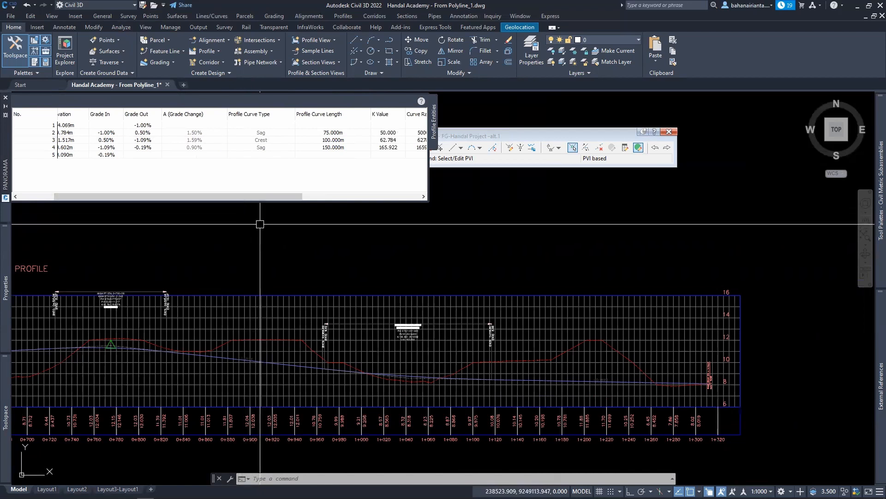
Step: Examine the profile from the crest curve through the last sag curve to its end, alongside the entities table
scroll(400, 386, "up", 6)
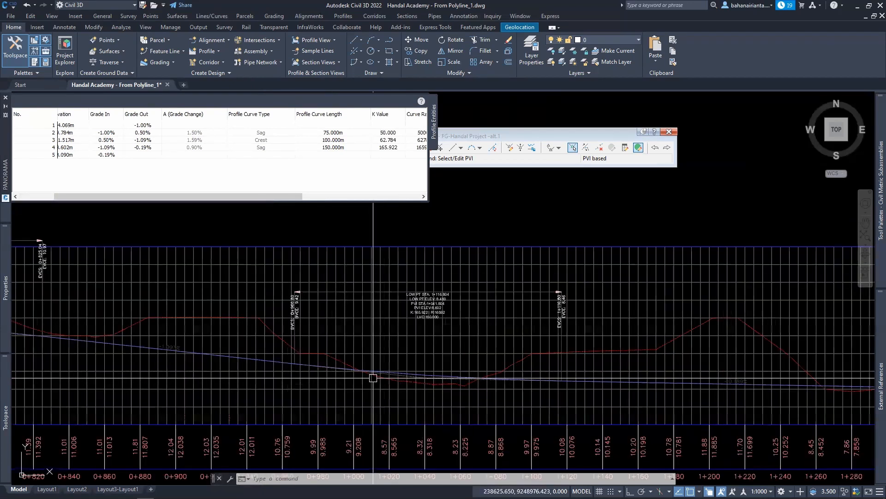
scroll(450, 400, "down", 3)
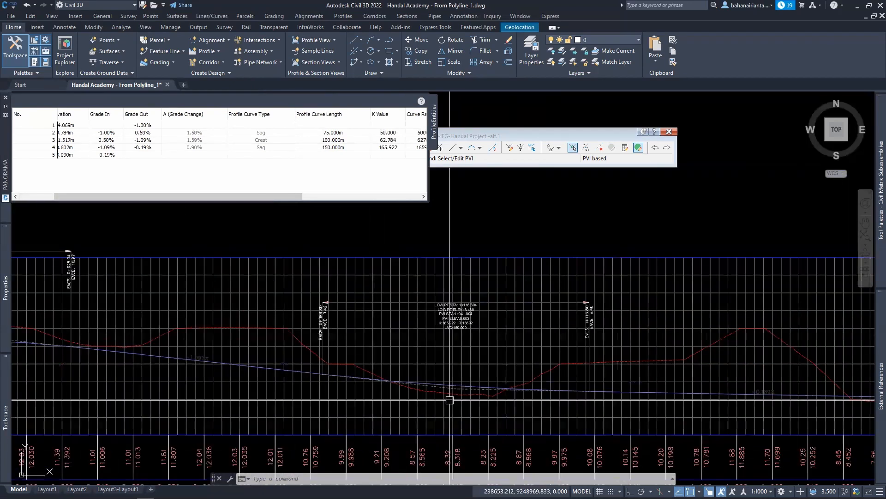
scroll(449, 400, "down", 4)
key("Escape")
key("Escape")
key("Escape")
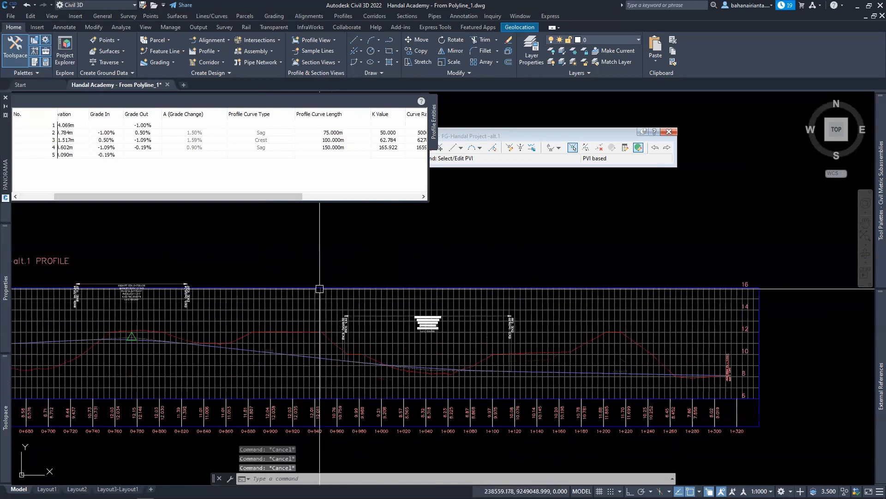
left_click_drag(179, 196, 170, 221)
scroll(361, 270, "down", 2)
middle_click_drag(366, 273, 402, 279)
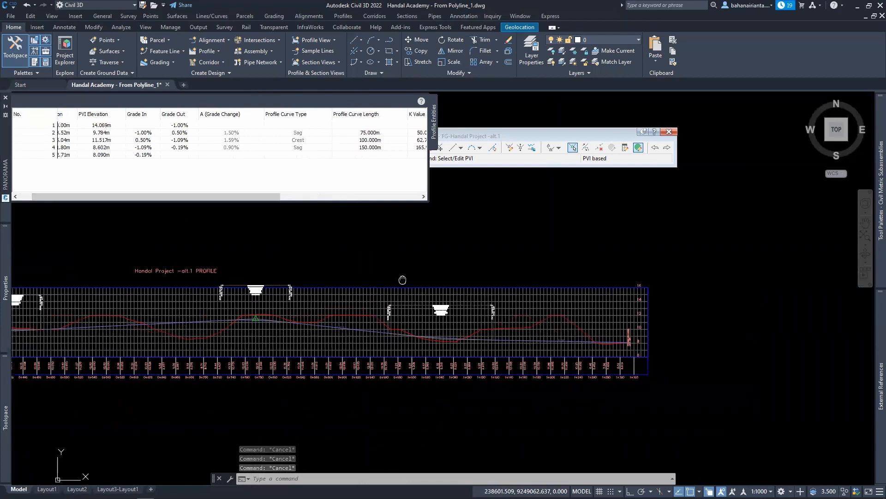
scroll(238, 312, "up", 2)
scroll(258, 333, "down", 4)
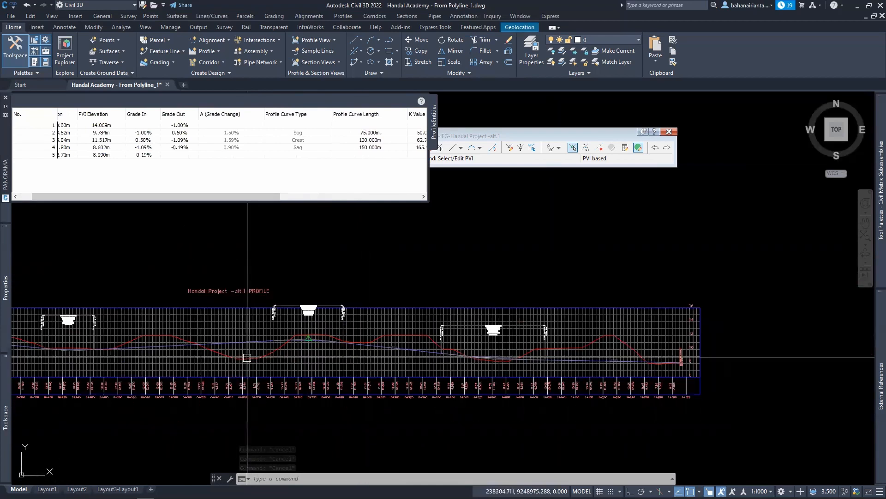
scroll(434, 337, "up", 4)
middle_click_drag(423, 340, 528, 352)
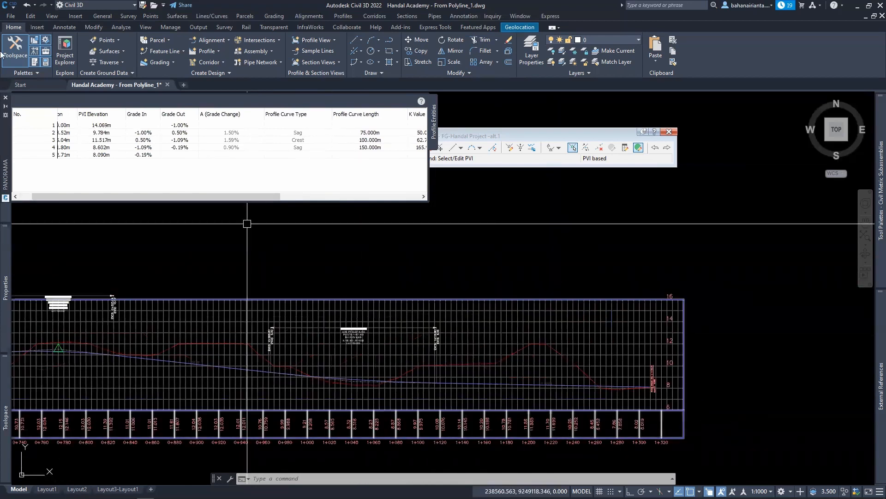
Step: Close the profile entities table
left_click(6, 98)
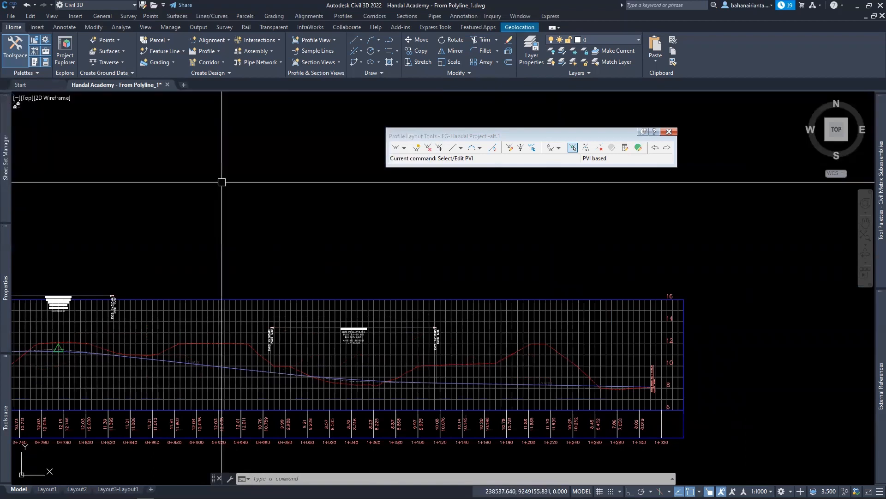
scroll(328, 214, "down", 3)
scroll(287, 237, "up", 1)
middle_click_drag(287, 237, 551, 264)
scroll(383, 263, "up", 3)
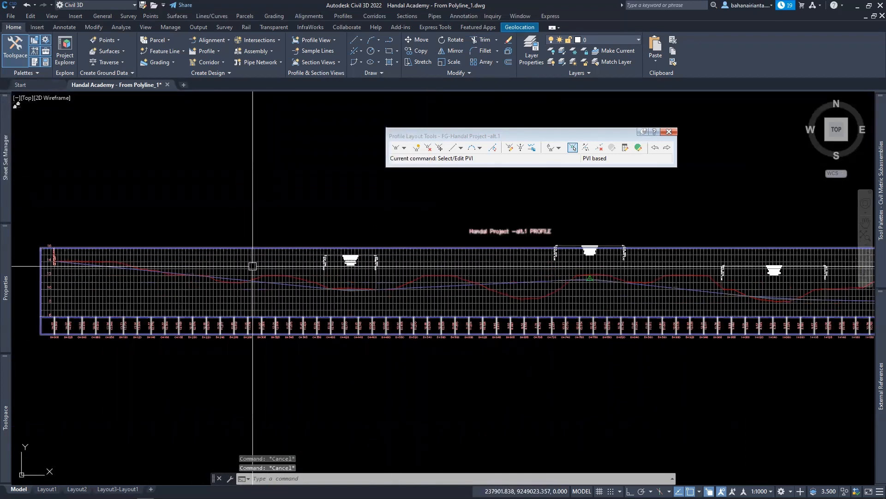
middle_click_drag(252, 263, 288, 257)
Step: Change the profile view's object style to EII-WBN-Profile View [1:10] in its properties, leaving the style's own definition unedited
left_click(288, 258)
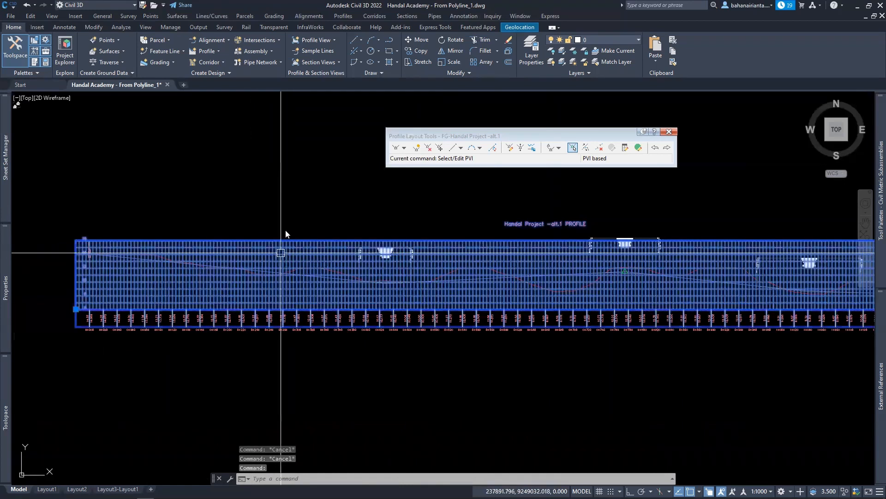
right_click(281, 253)
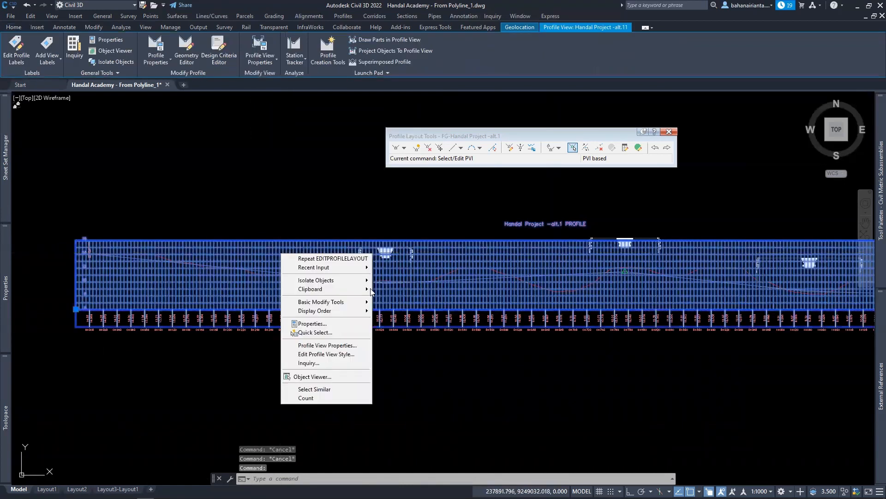
left_click(324, 346)
left_click(549, 236)
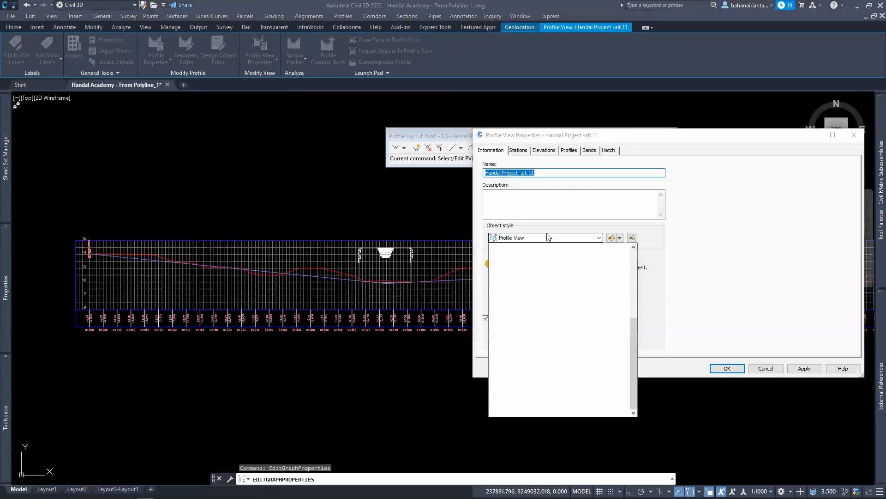
scroll(539, 272, "up", 2)
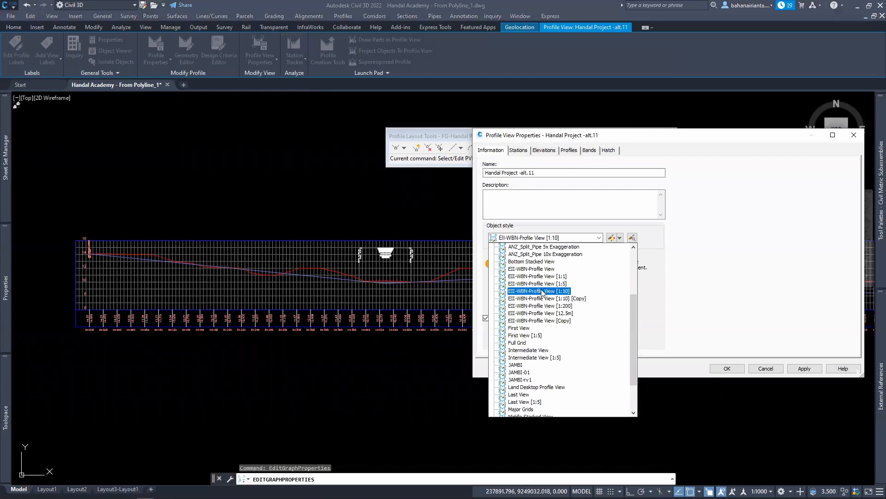
left_click(543, 291)
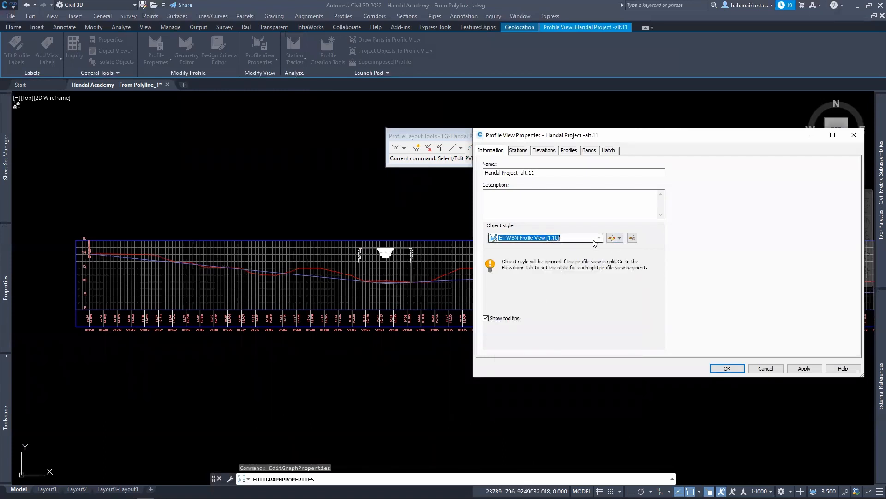
left_click(611, 239)
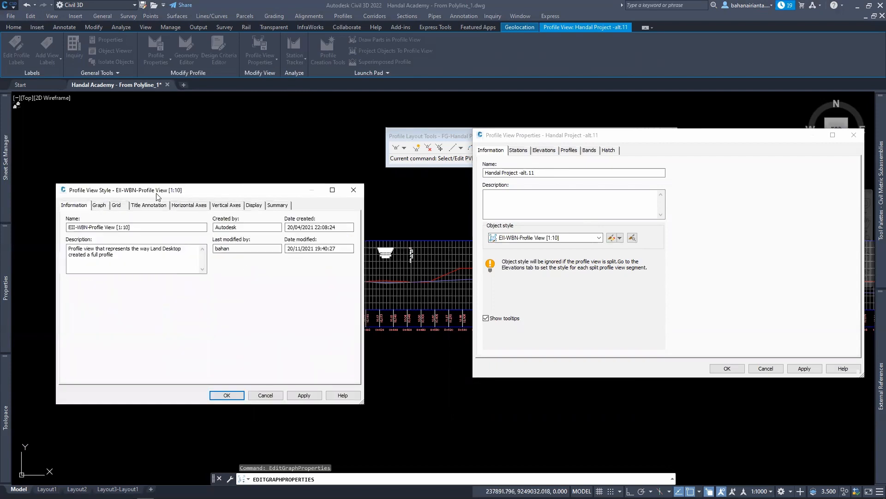
left_click(727, 364)
left_click(266, 396)
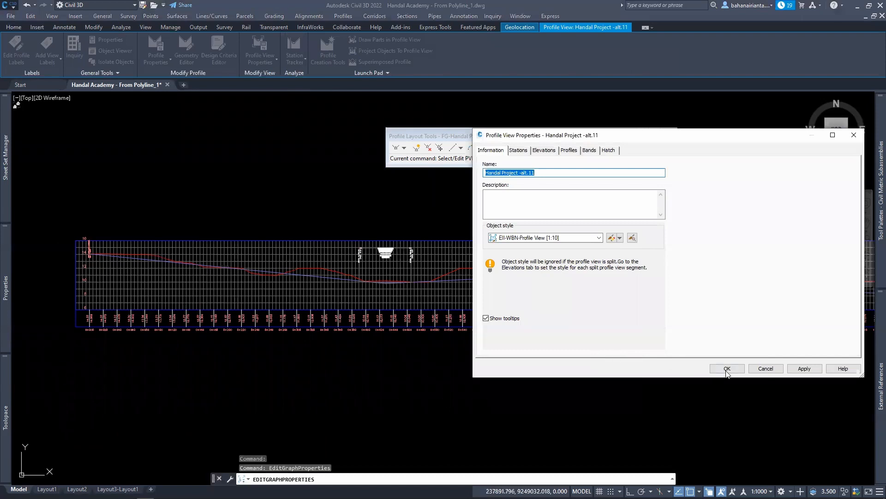
left_click(727, 369)
key("Escape")
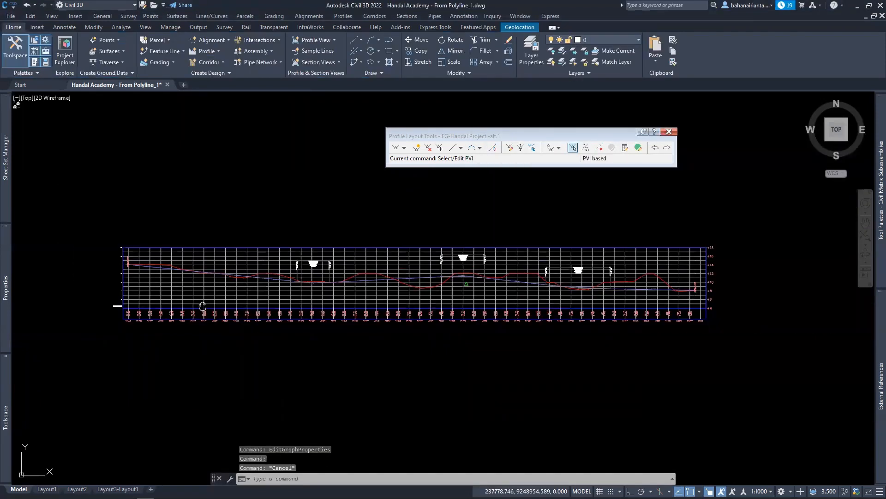
Step: Examine the restyled profile view, including its grid, elevation axis, datum label and the station and elevation band below
middle_click_drag(203, 306, 147, 346)
scroll(331, 329, "up", 4)
middle_click_drag(240, 334, 655, 322)
scroll(358, 293, "down", 4)
middle_click_drag(382, 296, 240, 313)
scroll(401, 289, "up", 2)
scroll(402, 290, "down", 3)
scroll(167, 323, "up", 3)
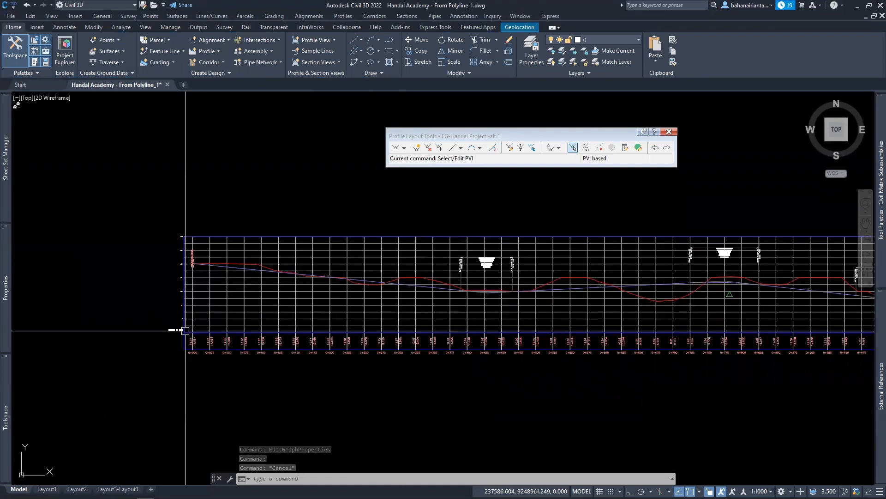
middle_click_drag(185, 330, 182, 350)
scroll(182, 329, "up", 4)
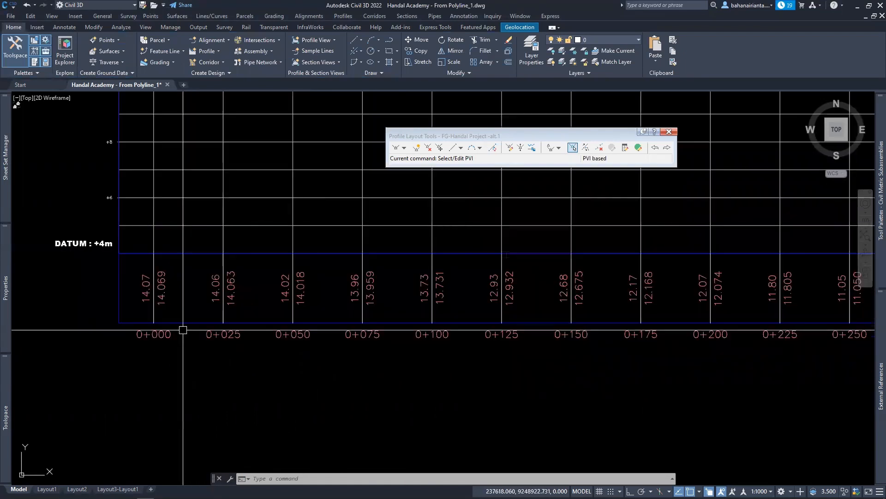
scroll(184, 322, "down", 3)
scroll(170, 323, "up", 1)
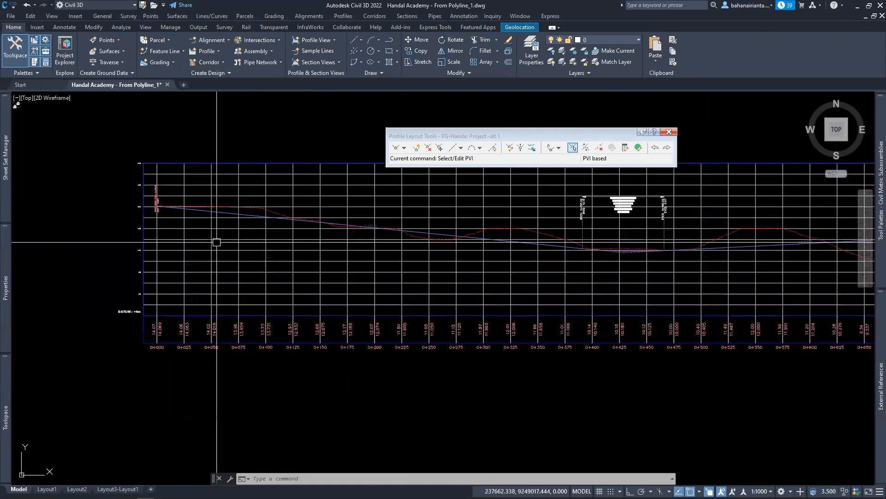
Step: Remove the Elevations and Stations band from the profile view's bottom band list in its properties
left_click(240, 250)
right_click(240, 250)
left_click(249, 340)
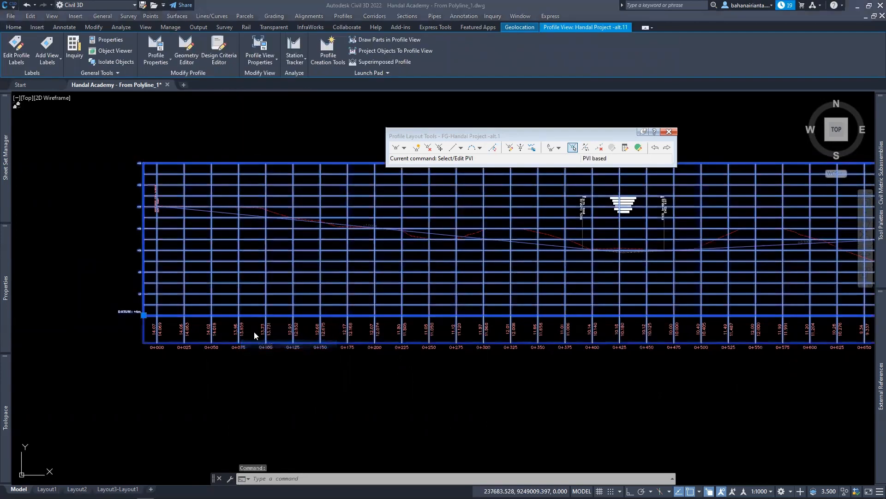
left_click(589, 150)
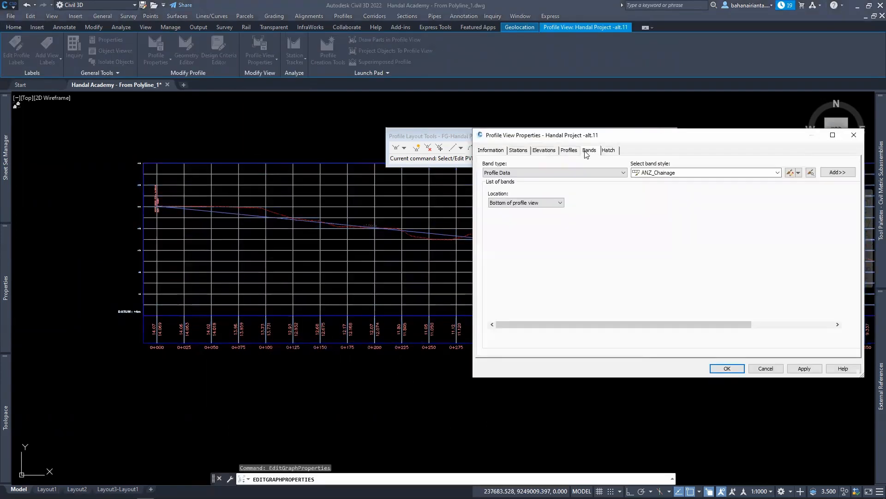
left_click(549, 235)
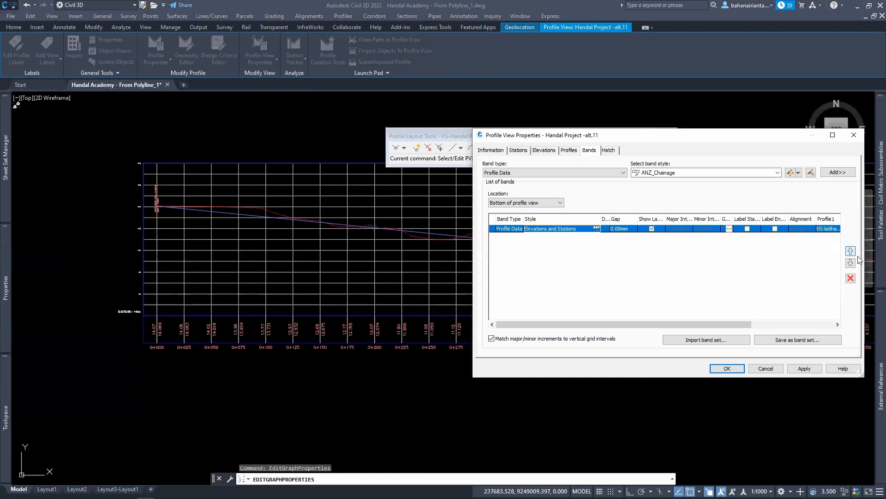
left_click(848, 278)
Step: Import the BI_Profile Views band set and apply it to the profile view
left_click(705, 340)
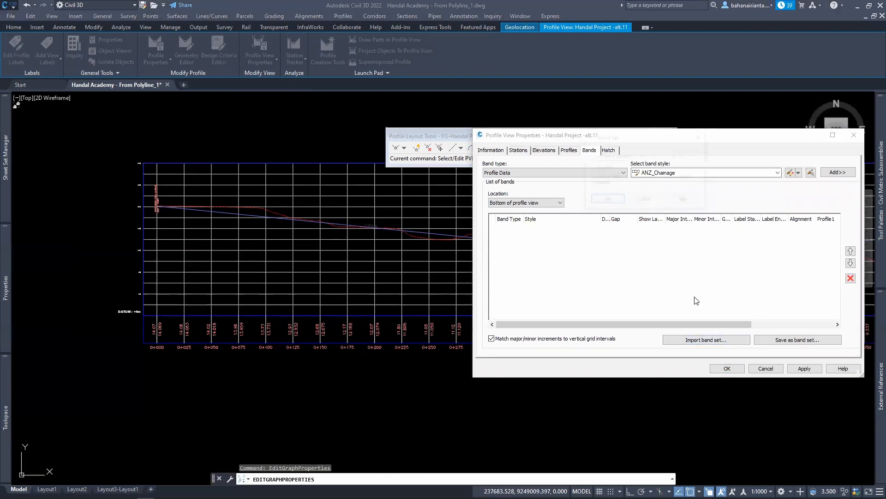
left_click(664, 156)
left_click(619, 202)
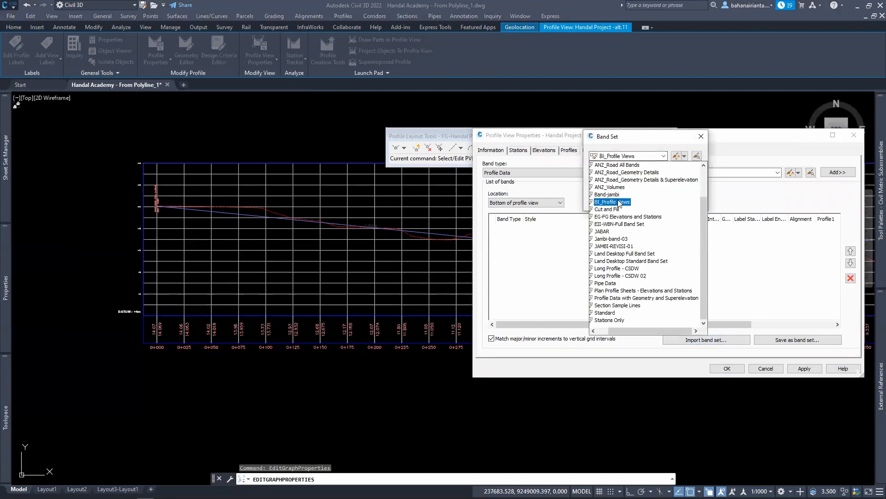
left_click(620, 202)
left_click(613, 203)
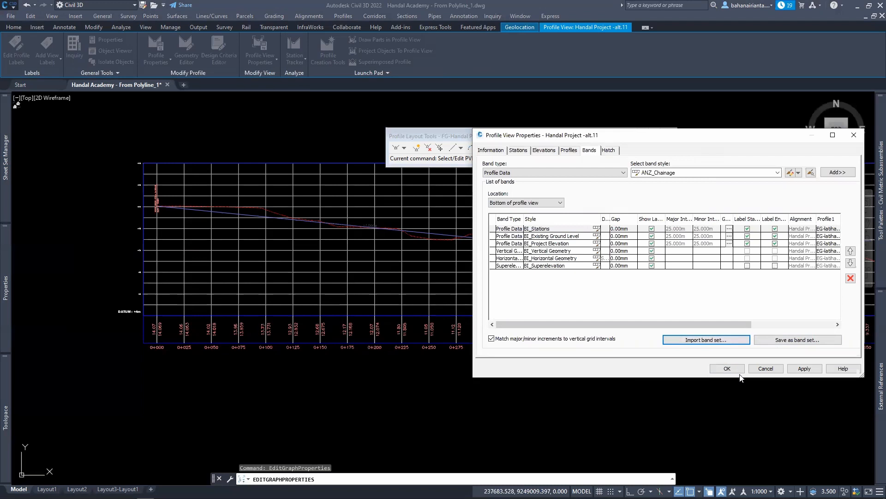
left_click(727, 368)
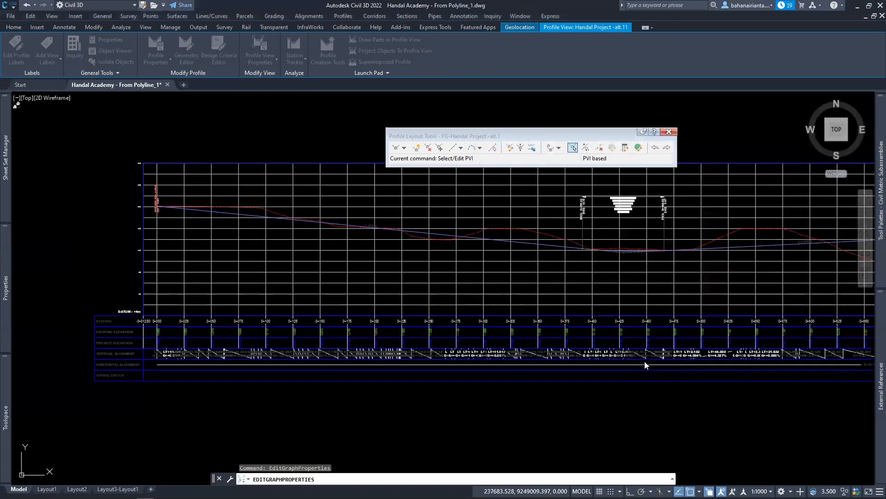
key("Escape")
Step: Examine the imported bands under the profile view, comparing existing and project elevations and the vertical alignment band along the stations
scroll(139, 347, "up", 4)
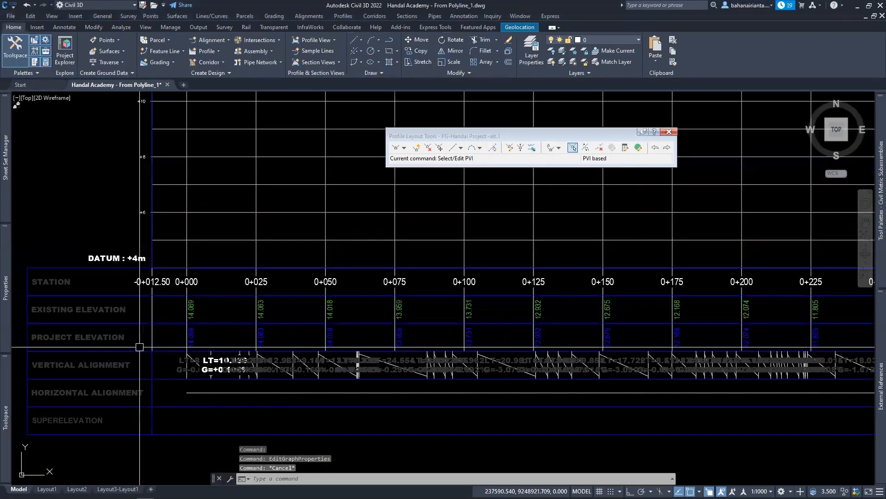
scroll(139, 347, "down", 4)
middle_click_drag(155, 342, 382, 341)
middle_click_drag(616, 335, 218, 366)
scroll(296, 358, "down", 2)
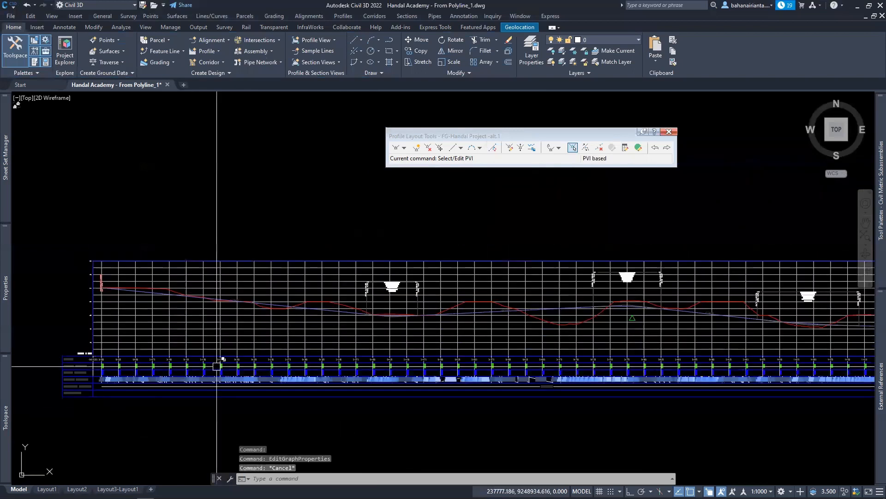
middle_click_drag(101, 371, 309, 356)
scroll(309, 355, "up", 4)
middle_click_drag(370, 354, 239, 406)
scroll(293, 355, "up", 4)
scroll(303, 353, "down", 4)
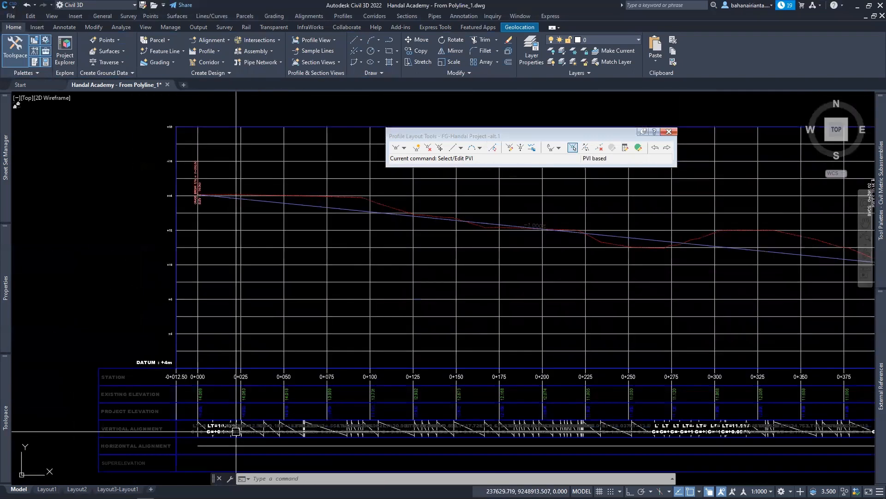
scroll(265, 412, "up", 6)
scroll(349, 339, "down", 2)
middle_click_drag(345, 342, 296, 402)
scroll(326, 358, "down", 2)
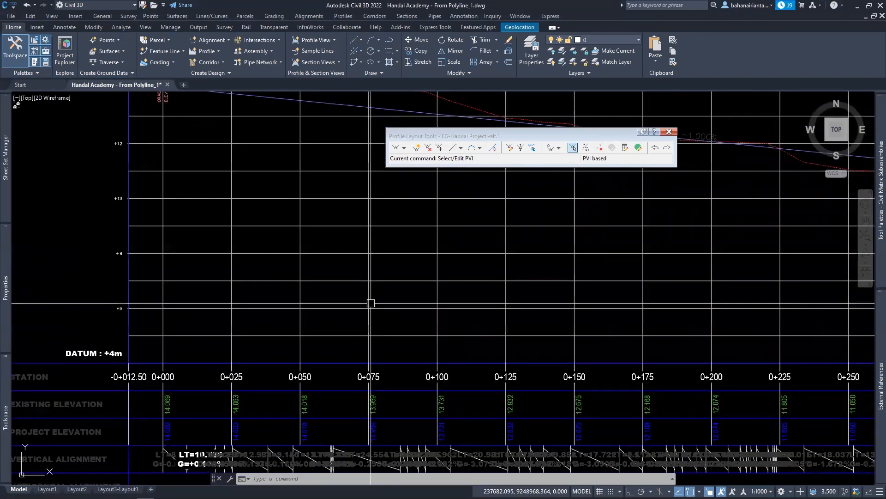
scroll(351, 341, "down", 2)
scroll(347, 387, "up", 4)
scroll(459, 260, "down", 2)
middle_click_drag(365, 388, 455, 269)
middle_click_drag(425, 299, 258, 348)
scroll(258, 349, "down", 2)
scroll(315, 335, "up", 2)
middle_click_drag(422, 267, 342, 292)
scroll(343, 254, "down", 2)
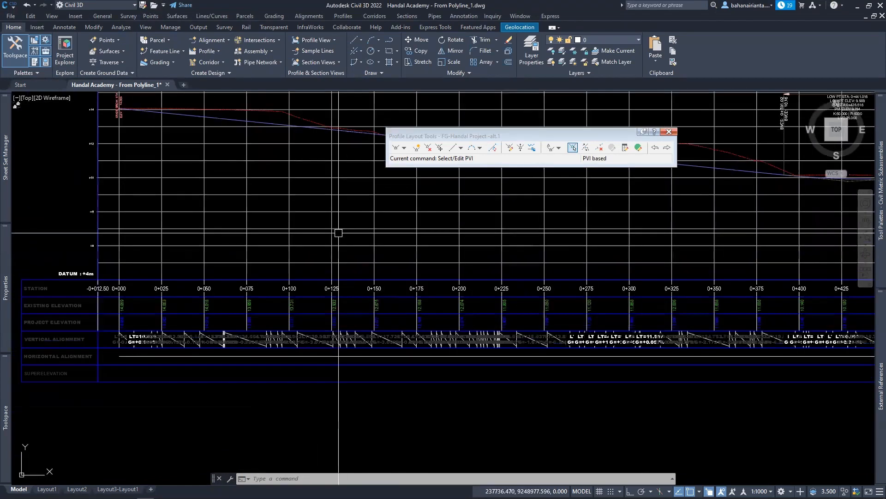
Step: In the profile view's band properties, set Profile1 and Profile2 of the BI_Stations band to FG-Handal Project -alt.1
left_click(339, 228)
right_click(339, 228)
left_click(365, 419)
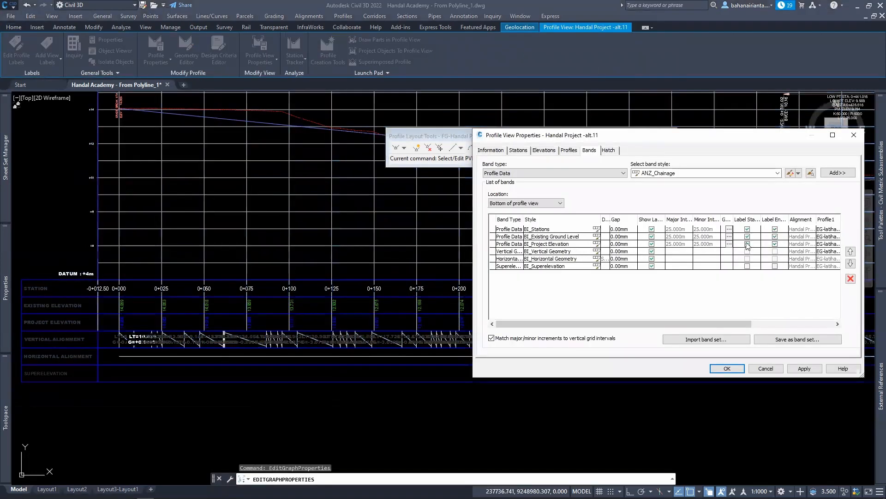
left_click_drag(675, 327, 750, 326)
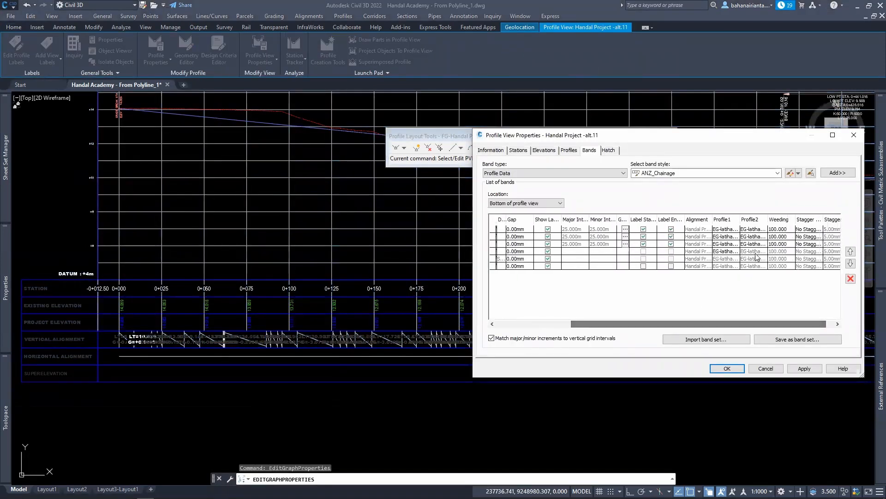
left_click(728, 237)
left_click(729, 230)
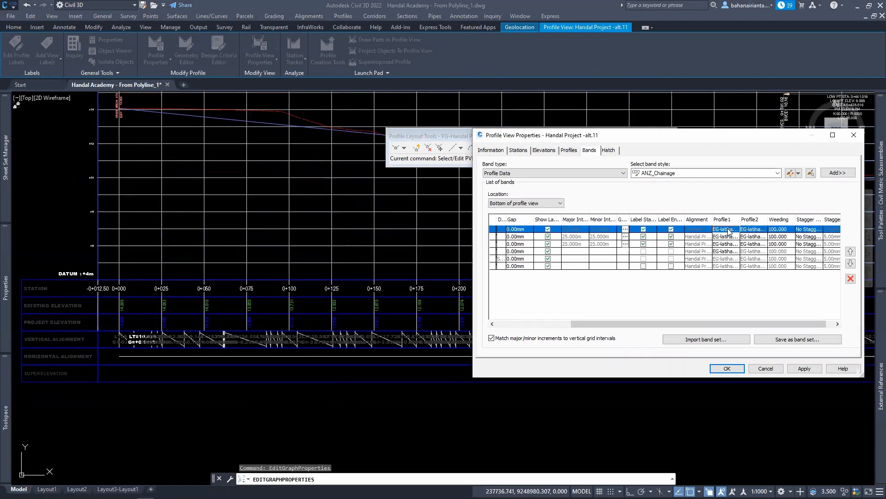
left_click(729, 229)
left_click(748, 241)
left_click(753, 233)
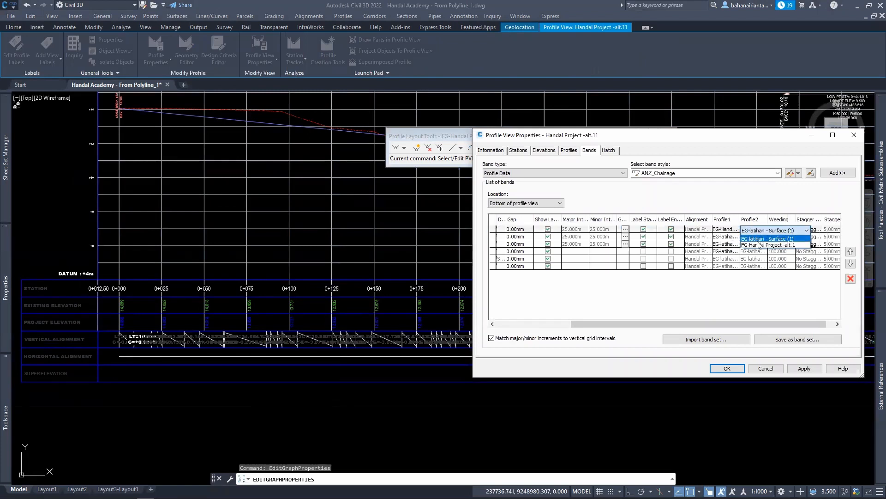
left_click(755, 245)
Step: Assign FG-Handal Project -alt.1 as Profile2 of the BI_Existing Ground Level band and as both profiles of the BI_Project Elevation band
left_click(752, 236)
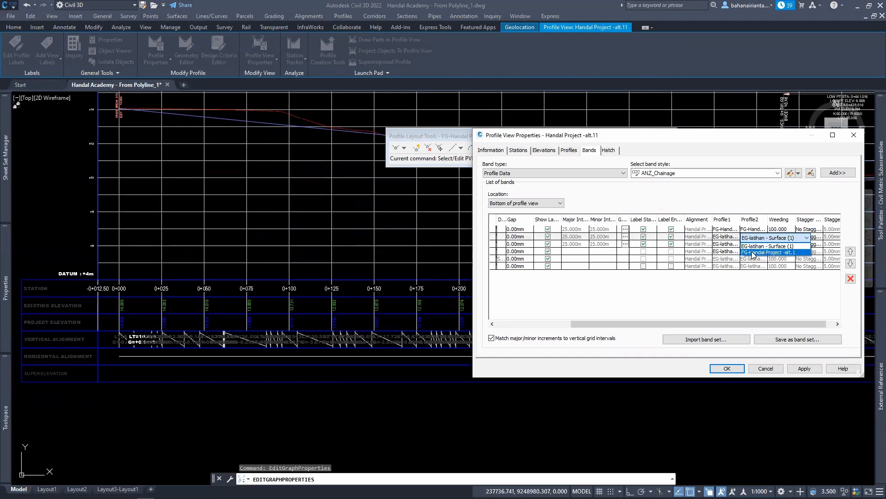
left_click(753, 252)
left_click(735, 244)
left_click(734, 245)
left_click(735, 259)
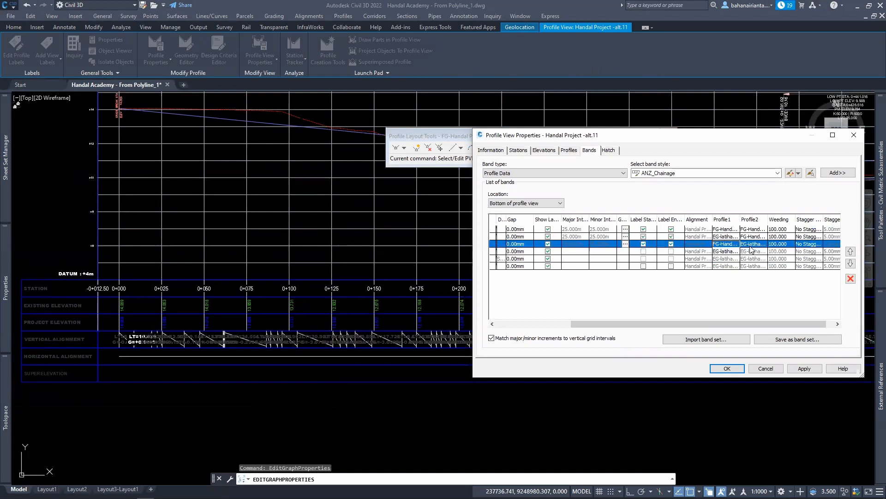
left_click(757, 244)
left_click(758, 260)
Step: Set Profile1 of the BI_Vertical Geometry band to FG-Handal Project -alt.1
left_click(727, 252)
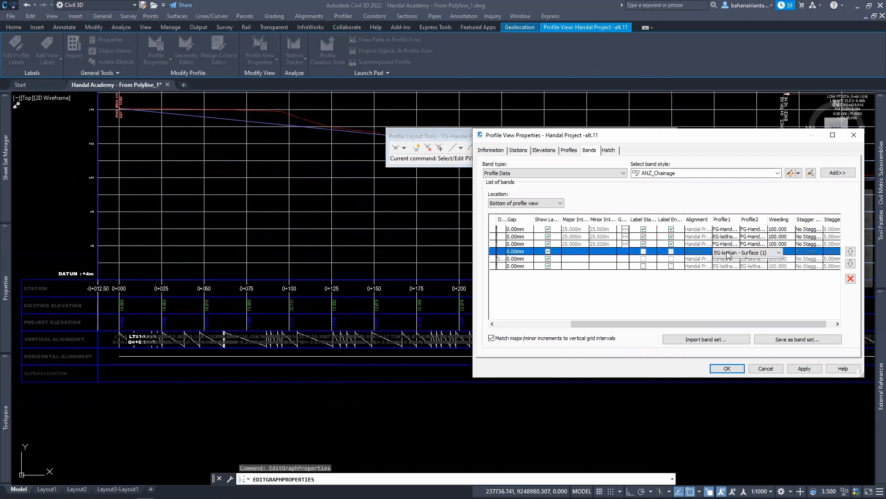
left_click(727, 252)
left_click(727, 267)
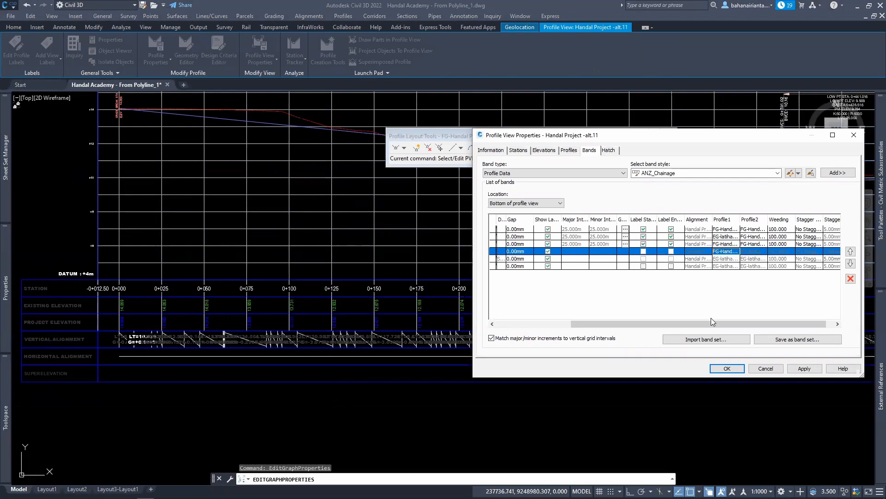
Step: Try EG-latihan - Surface (1) as Profile2 of the BI_Existing Ground Level band
left_click_drag(714, 323, 534, 270)
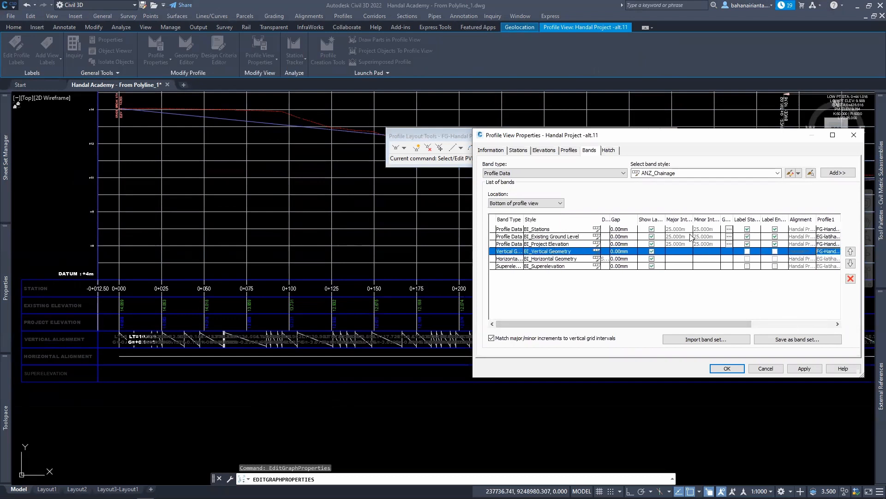
left_click_drag(688, 324, 770, 324)
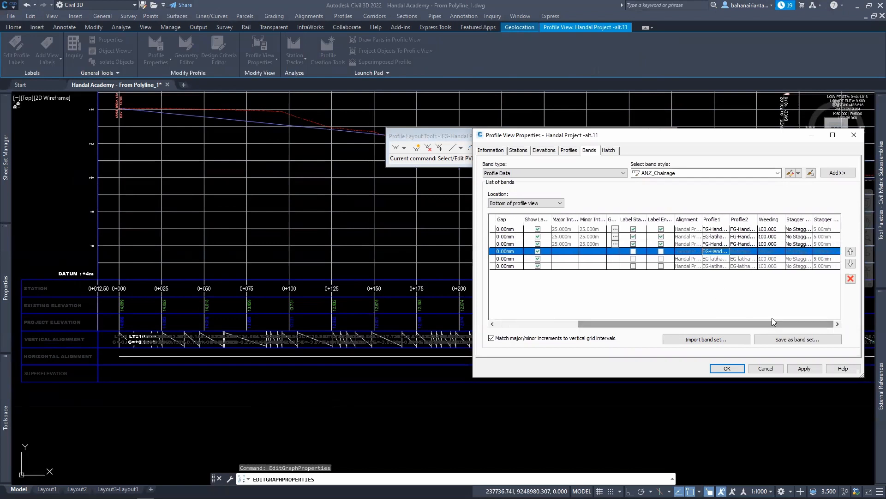
left_click(745, 237)
left_click(744, 238)
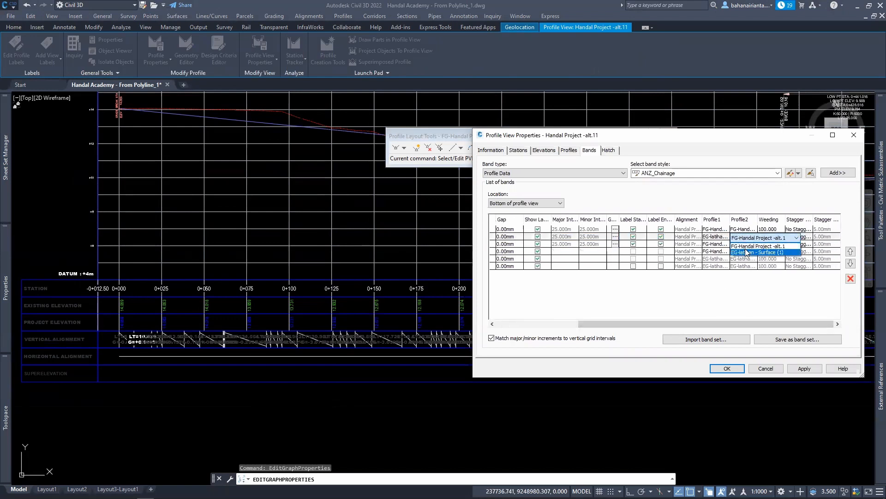
left_click(746, 252)
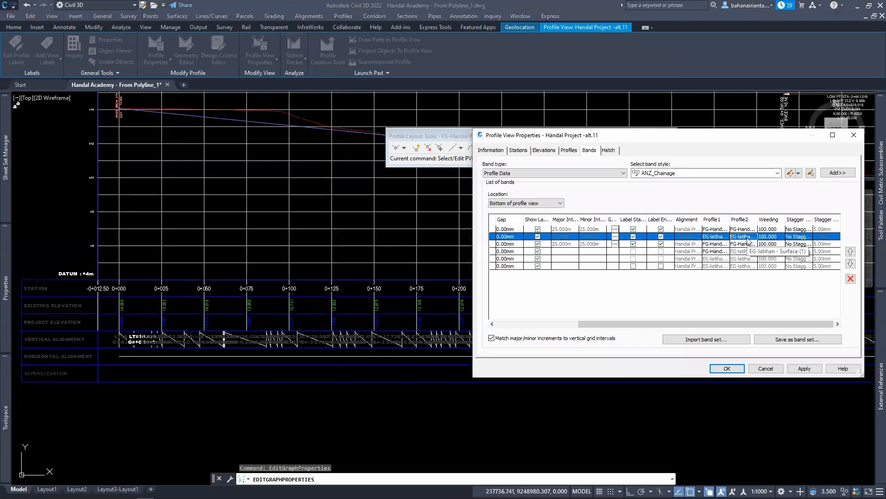
Step: Set Profile2 of the BI_Existing Ground Level band to FG-Handal Project -alt.1 and apply the band changes
left_click(748, 239)
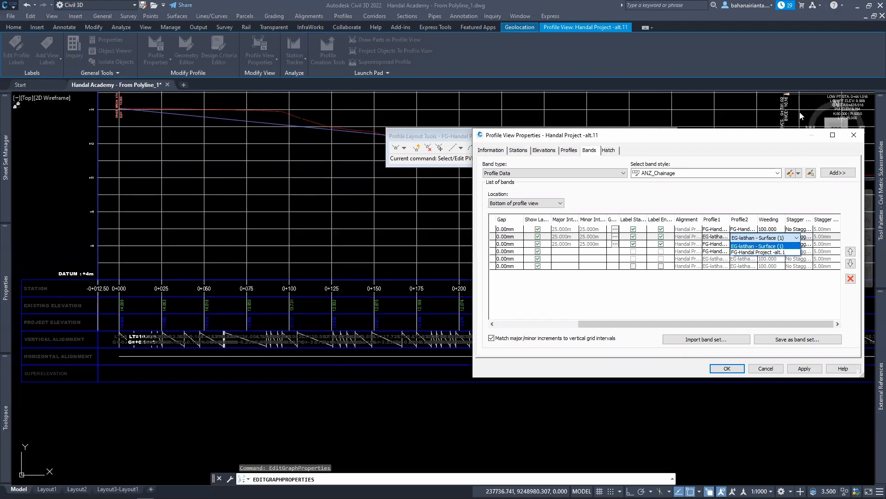
left_click(746, 252)
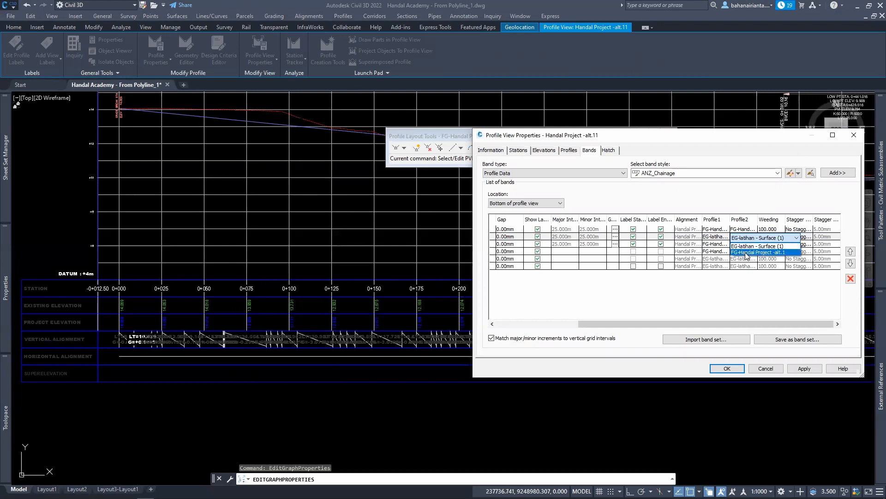
left_click(725, 367)
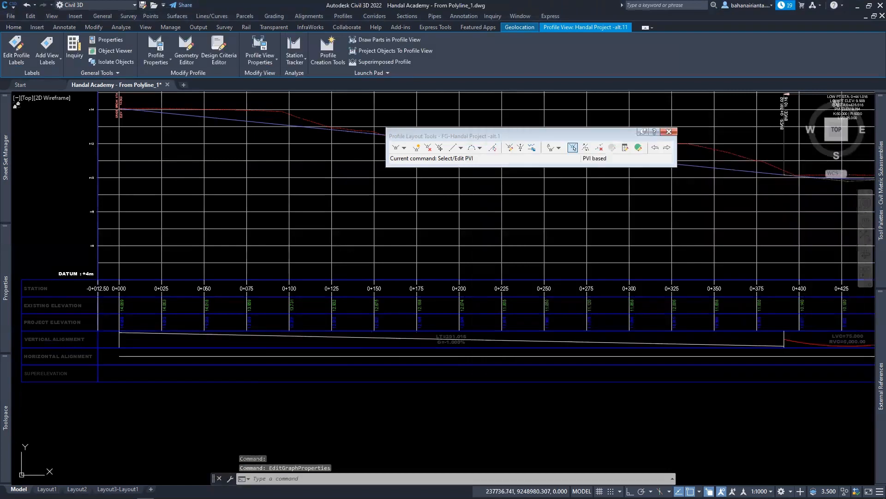
key("Escape")
Step: Examine the updated bands, comparing the existing and project elevations around station 0+100 with the profile lines above
mouse_move(425, 330)
middle_mouse_down()
mouse_move(450, 332)
mouse_move(451, 320)
middle_mouse_up()
scroll(294, 308, "up", 4)
scroll(423, 309, "down", 1)
scroll(472, 351, "down", 3)
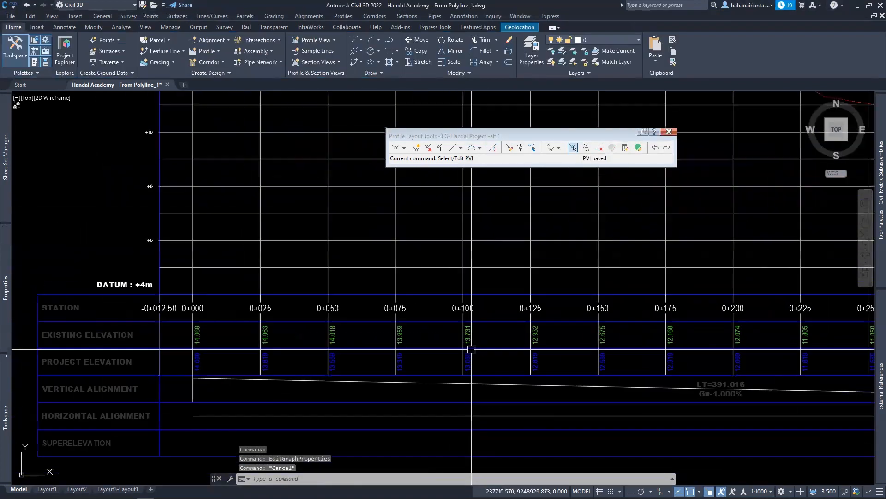
mouse_move(471, 350)
middle_mouse_down()
mouse_move(476, 469)
mouse_move(480, 444)
middle_mouse_up()
scroll(470, 443, "up", 3)
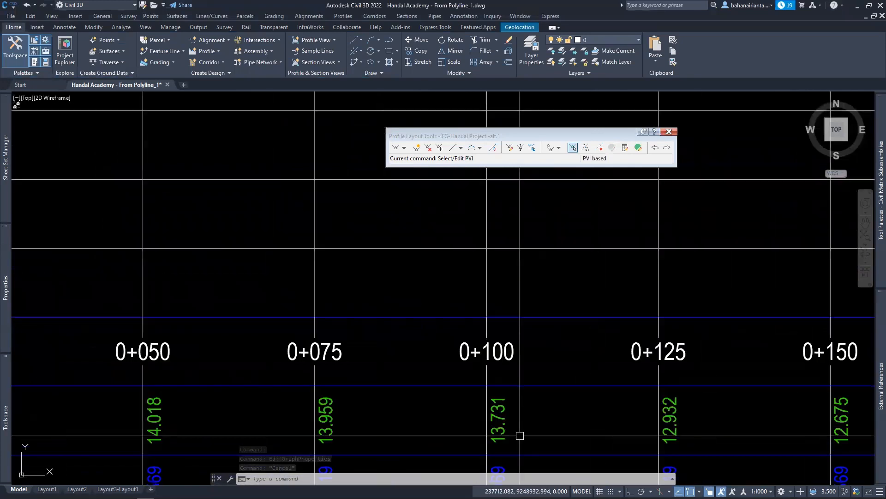
scroll(518, 431, "down", 2)
middle_click_drag(517, 394, 501, 461)
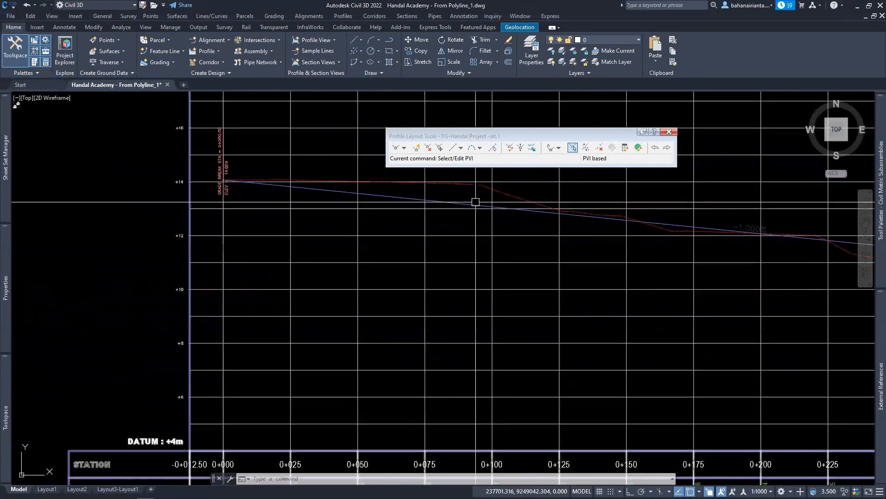
middle_click_drag(504, 316, 475, 202)
scroll(478, 397, "up", 3)
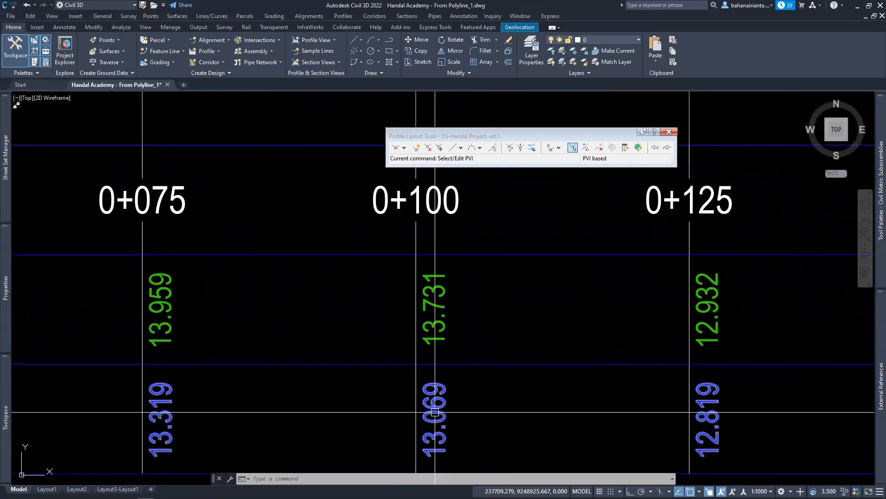
scroll(478, 397, "down", 4)
mouse_move(551, 397)
middle_mouse_down()
mouse_move(433, 357)
mouse_move(452, 397)
middle_mouse_up()
scroll(398, 362, "up", 3)
Step: Check the Profile2 choices of the BI_Existing Ground Level band in the profile view's properties, keeping FG-Handal Project -alt.1
left_click(482, 273)
right_click(482, 273)
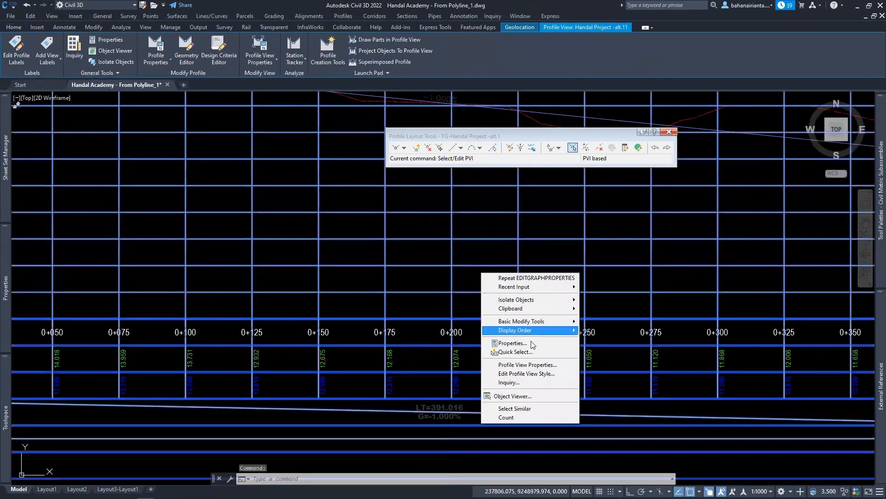
left_click(524, 362)
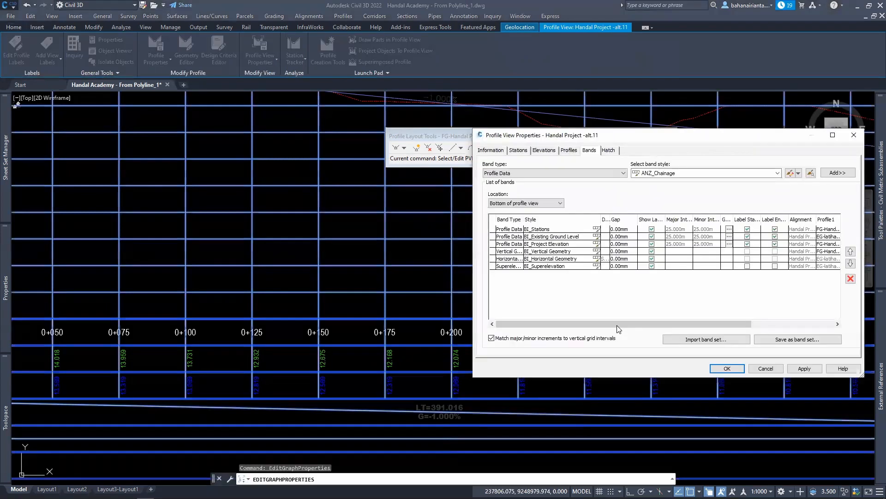
scroll(738, 259, "right", 3)
left_click(745, 236)
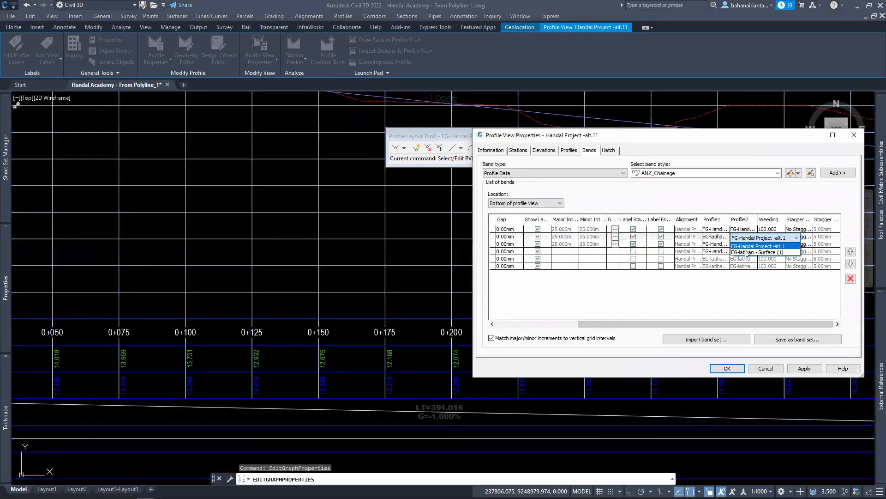
left_click(746, 238)
left_click(727, 368)
key("Escape")
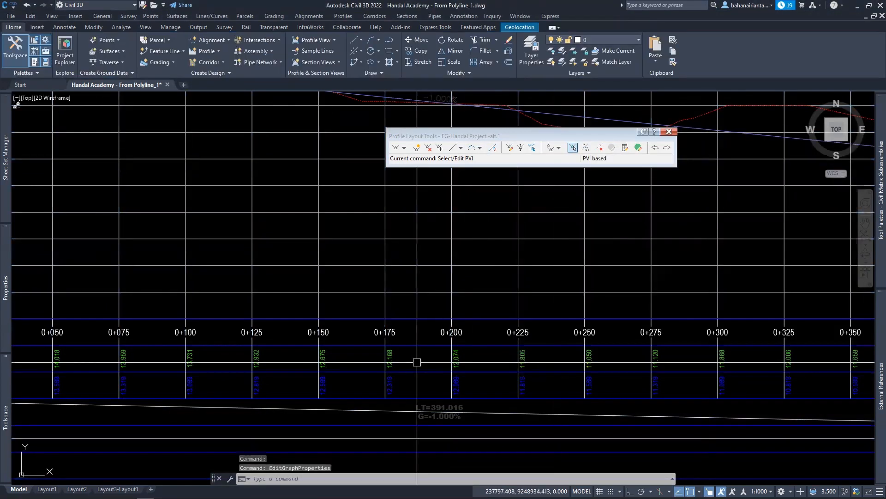
Step: Set Profile2 of the BI_Existing Ground Level band to EG-latihan - Surface (1) in the profile view's properties
scroll(379, 309, "down", 3)
middle_click_drag(464, 278, 426, 276)
left_click(425, 223)
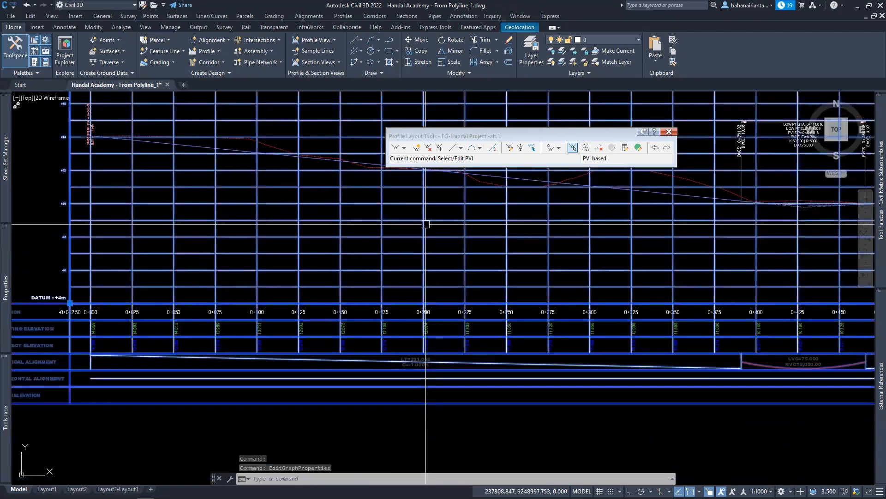
right_click(425, 224)
left_click(484, 315)
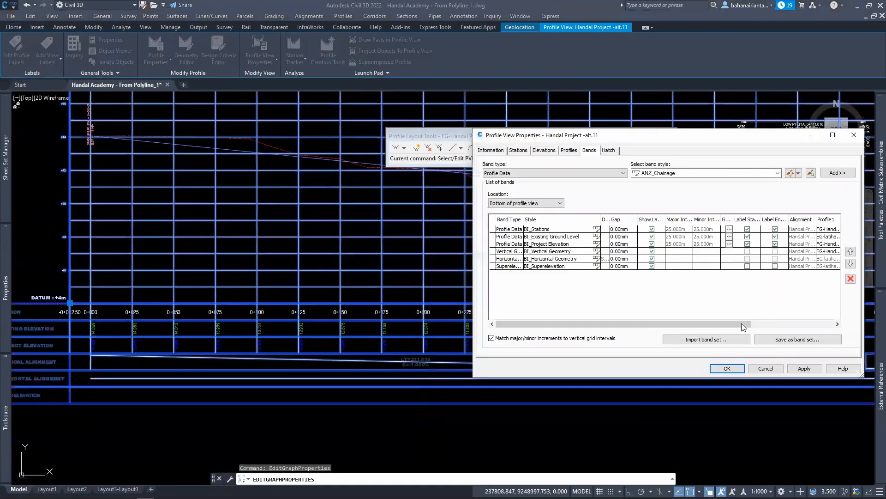
left_click_drag(742, 323, 793, 317)
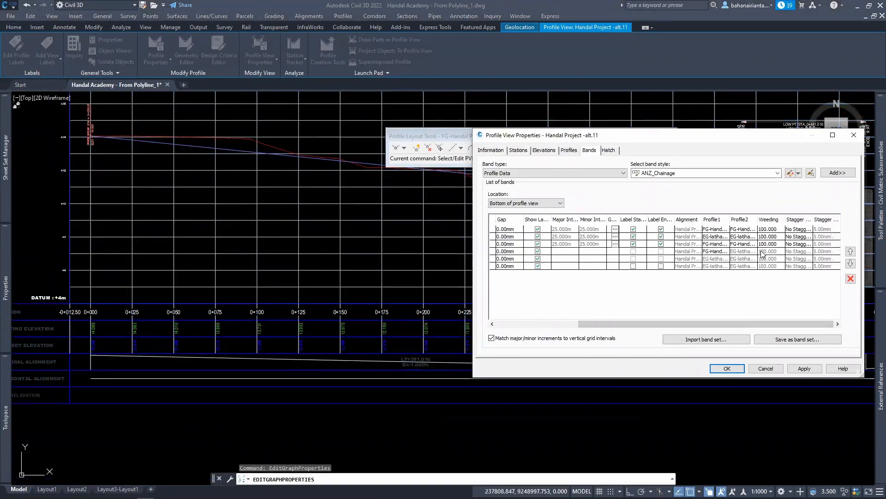
left_click(741, 238)
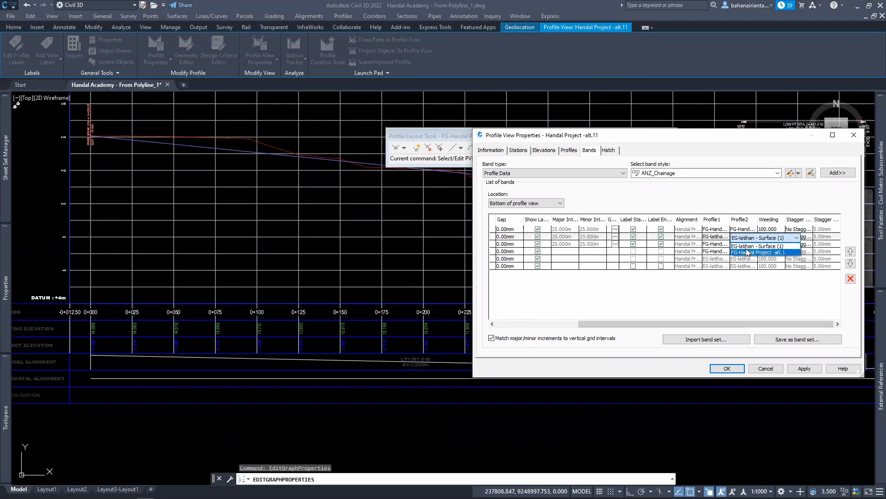
left_click(746, 253)
left_click(749, 239)
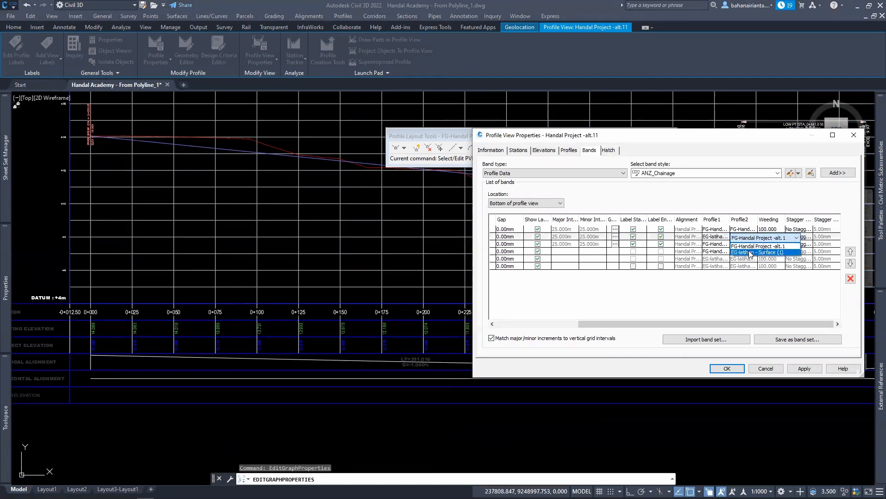
left_click(742, 245)
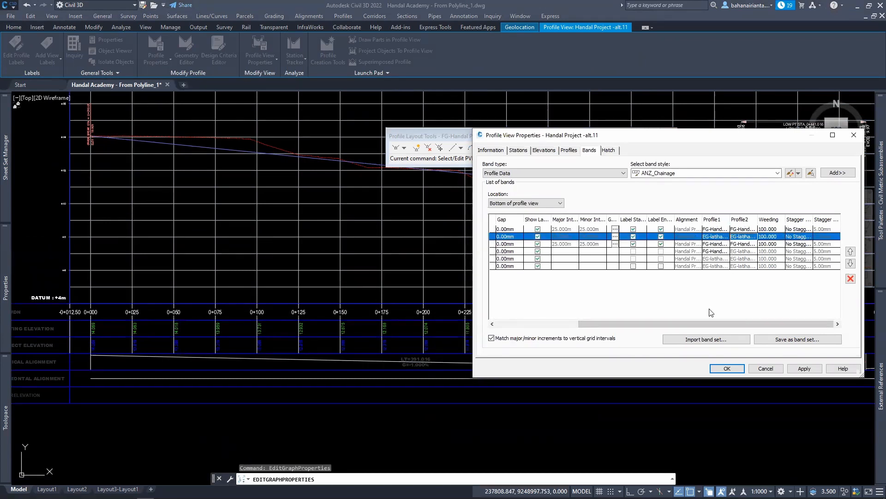
left_click(727, 369)
key("Escape")
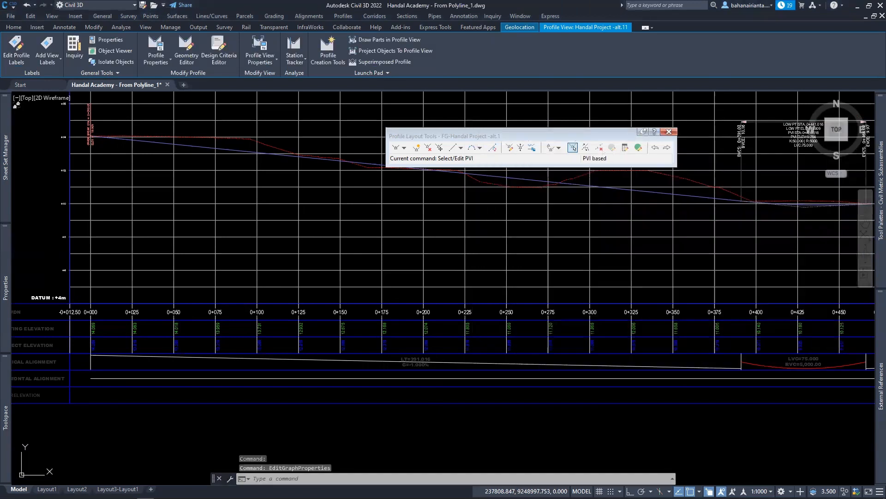
Step: Examine the green triangle marker below the design profile near station 0+775 and the band elevations around it
scroll(386, 355, "down", 3)
scroll(554, 342, "up", 6)
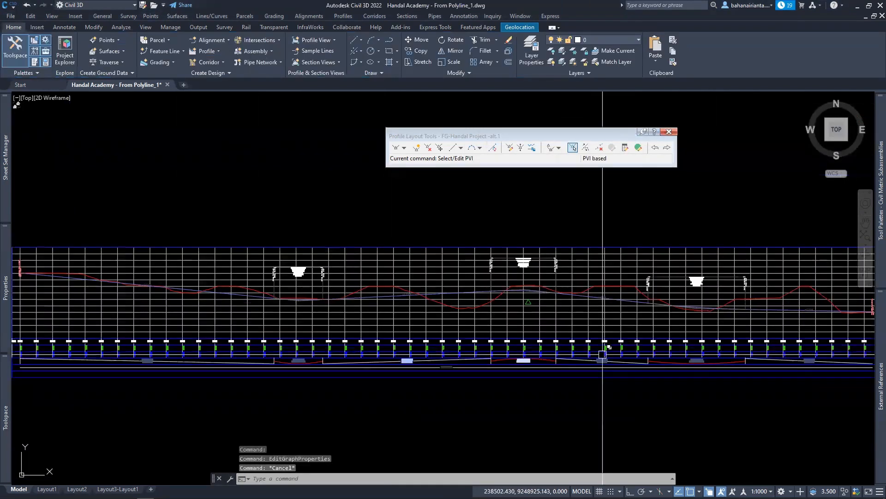
left_click(362, 217)
key("Escape")
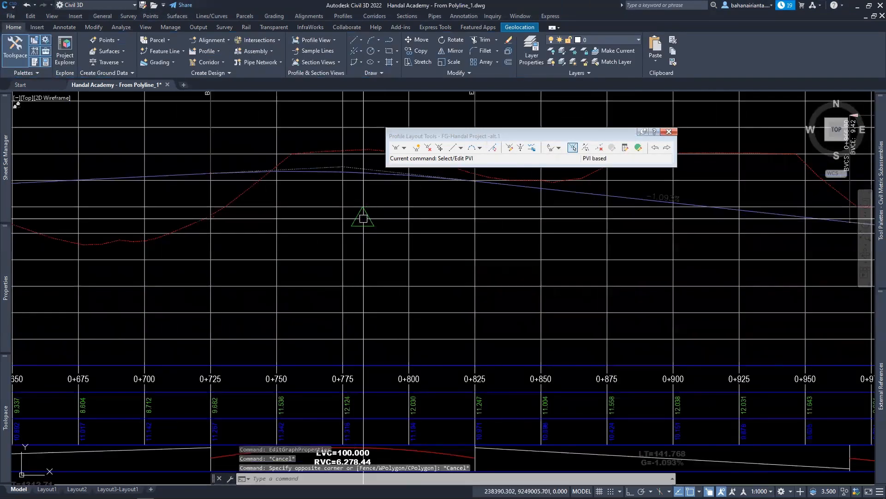
left_click(367, 219)
key("Escape")
Step: Examine the complete profile view with its existing-ground and design profiles, curve labels and data bands
scroll(367, 221, "down", 2)
scroll(367, 221, "down", 6)
mouse_move(367, 220)
middle_mouse_down()
mouse_move(536, 277)
mouse_move(585, 279)
middle_mouse_up()
scroll(465, 312, "down", 2)
scroll(465, 312, "up", 4)
middle_click_drag(465, 312, 436, 354)
mouse_move(513, 295)
middle_mouse_down()
mouse_move(508, 336)
mouse_move(451, 293)
mouse_move(417, 306)
mouse_move(436, 319)
middle_mouse_up()
scroll(451, 293, "down", 2)
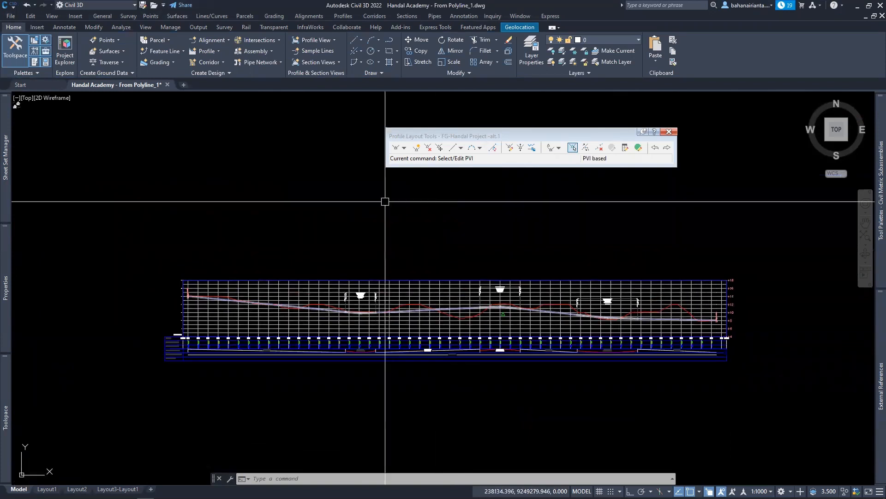